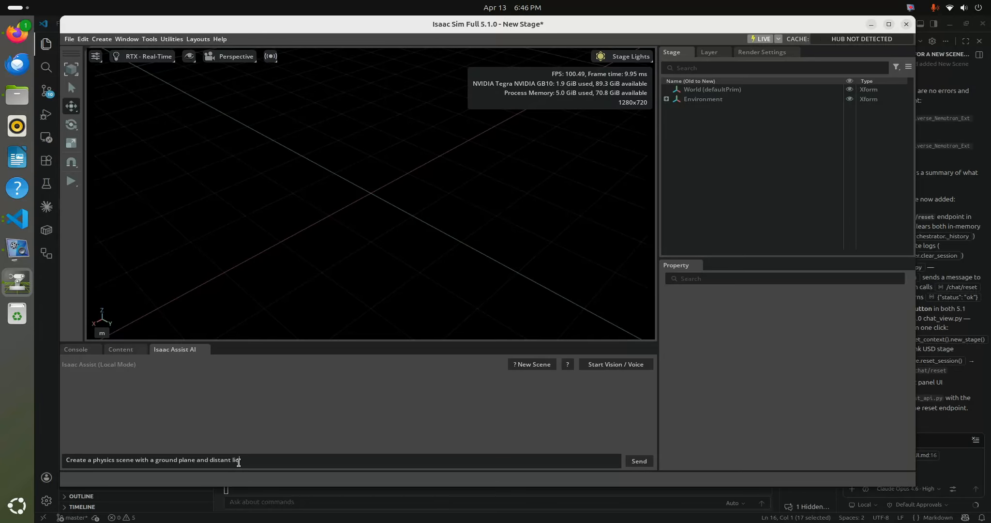
Step: Ask the assistant to create a physics scene with a ground plane and distant lighting, and enlarge the chat area
type("ghting")
left_click(640, 461)
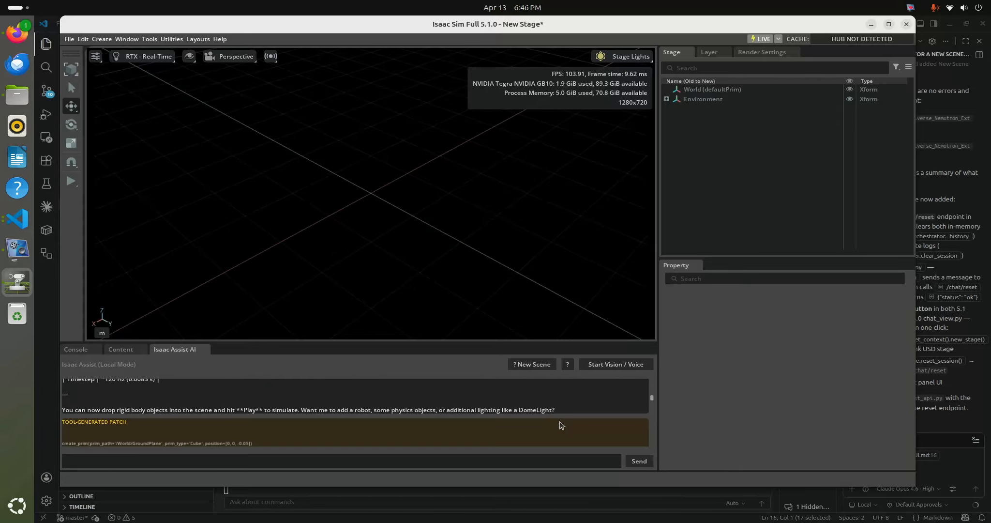
left_click_drag(501, 341, 498, 241)
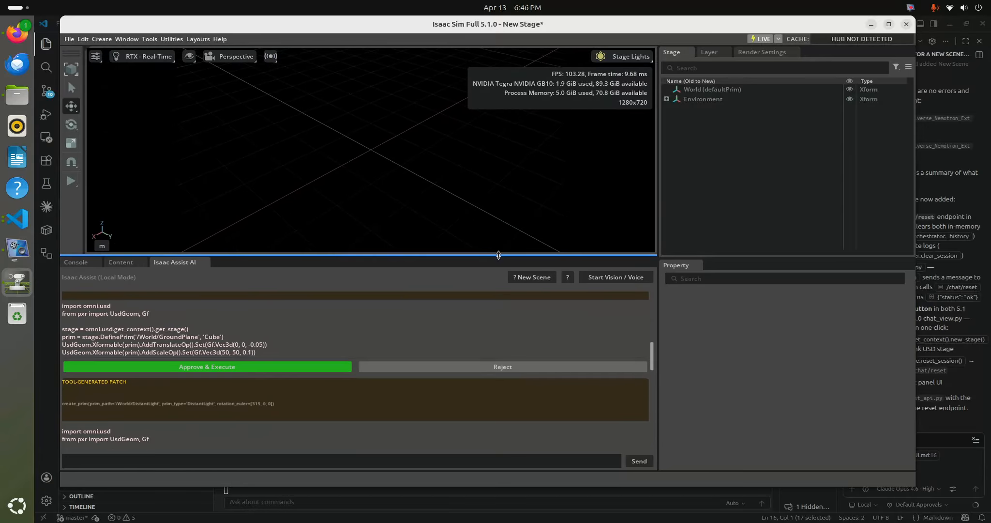
Step: Execute the generated patches for the ground plane, distant light, ground collision, light intensity 3000 and gravity 9.81 with 16 solver iterations
left_click(217, 367)
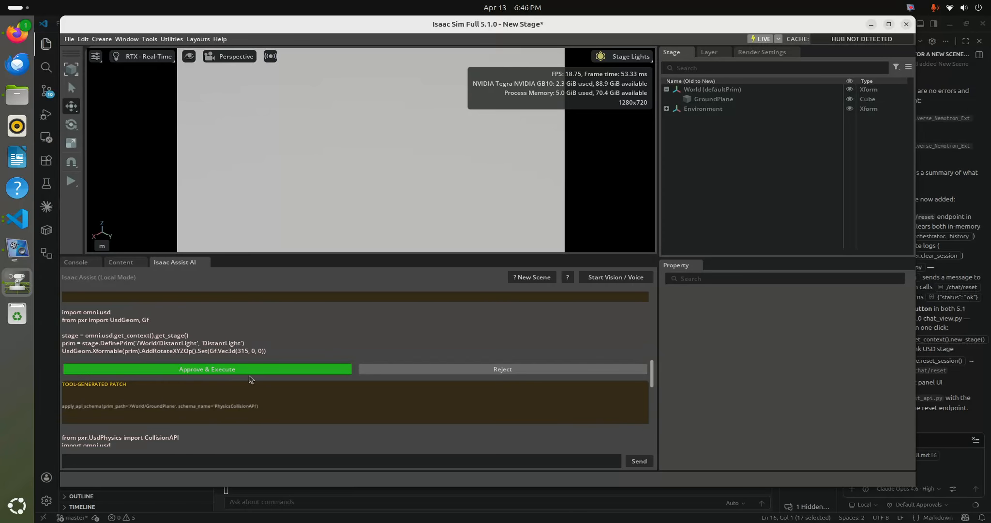
left_click(249, 369)
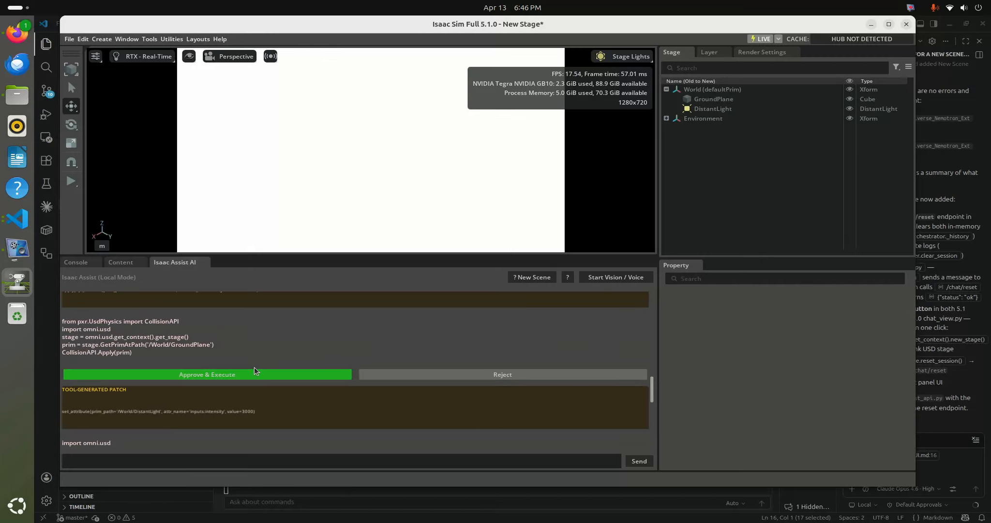
left_click(255, 373)
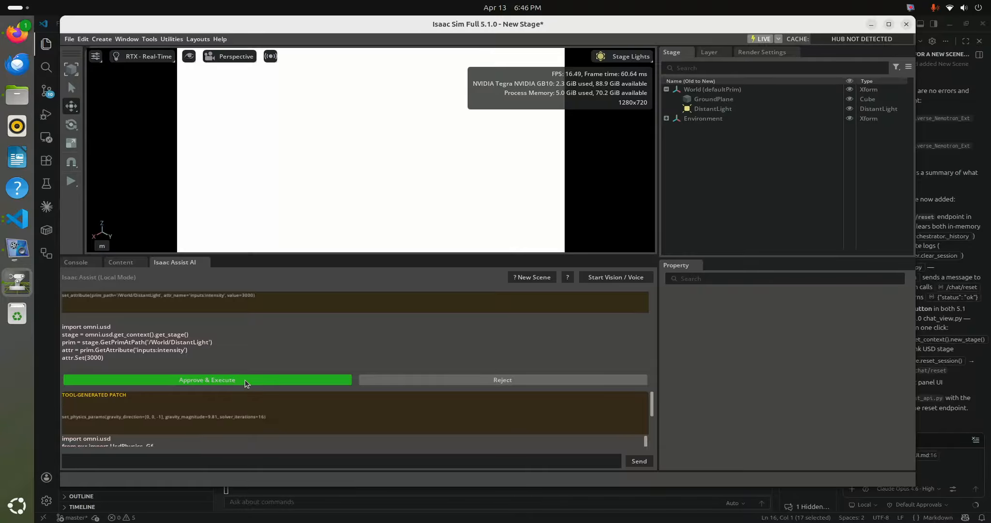
left_click(245, 379)
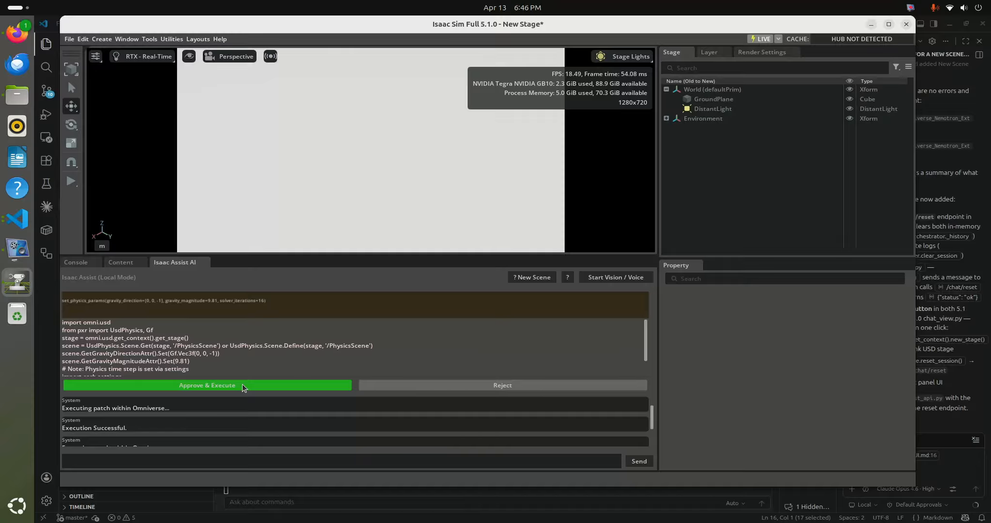
left_click(243, 385)
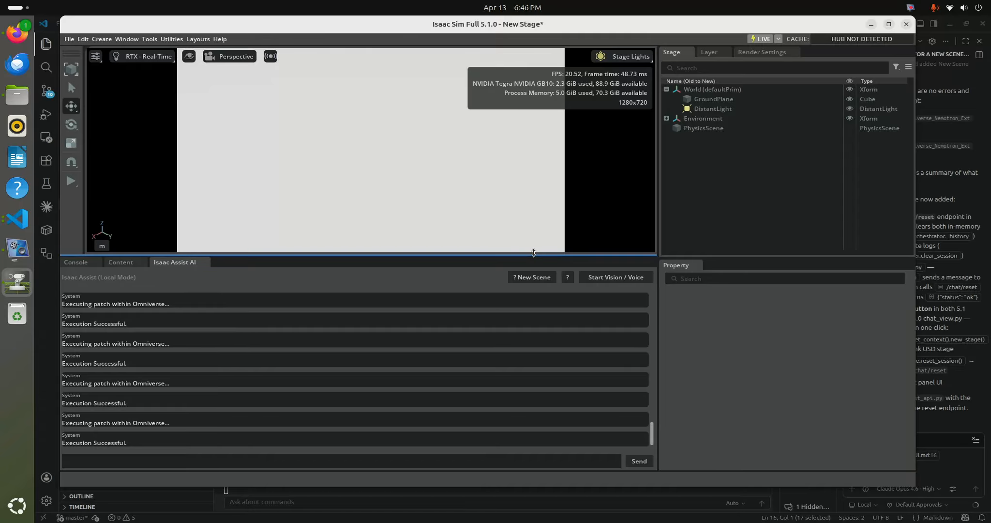
left_click_drag(534, 253, 530, 307)
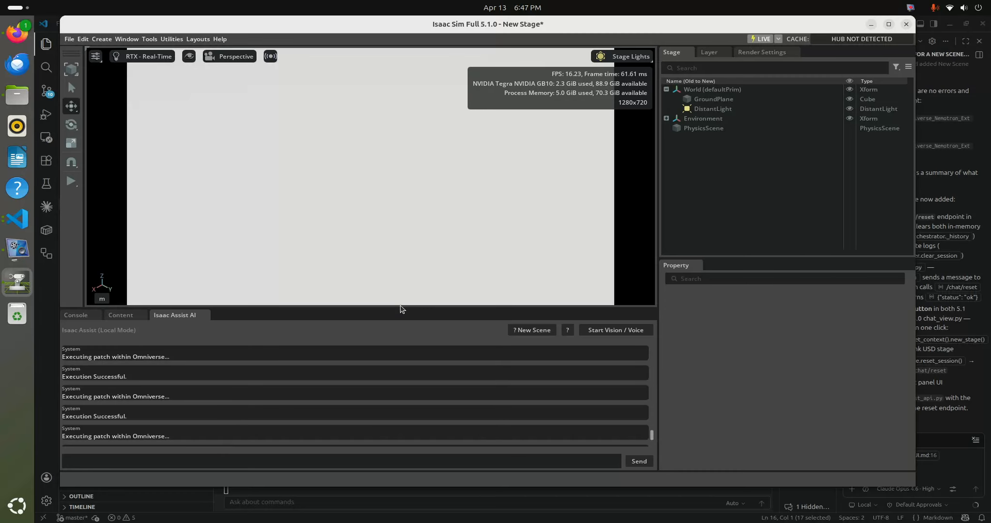
Step: Send the assistant the prompt "add a sphere to the scene at 0,0,4 and make it green material and metal, name it Bally"
left_click_drag(401, 312, 401, 260)
left_click(202, 458)
type("add a spr")
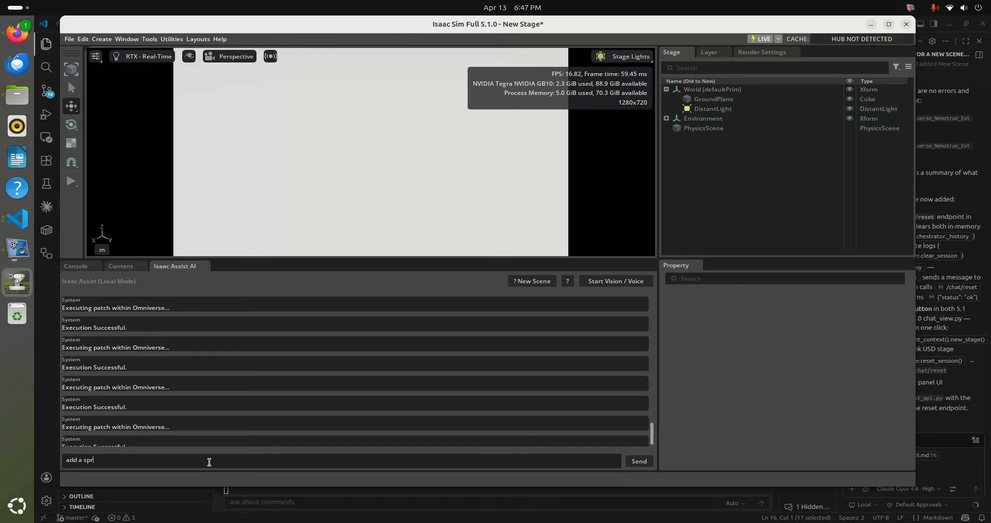
key("BackSpace")
type("here to the scene at 0,0,04 and make it green material ")
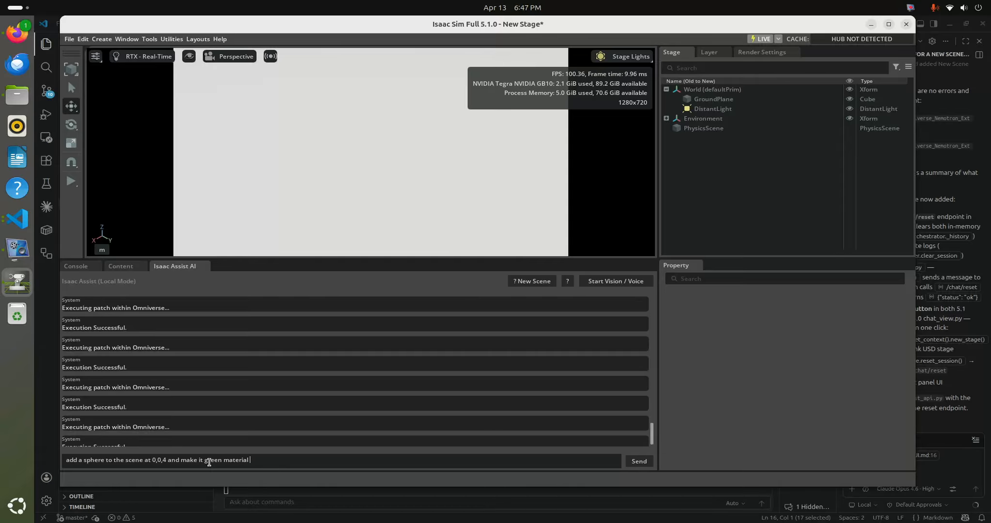
type("and metal, name it bally")
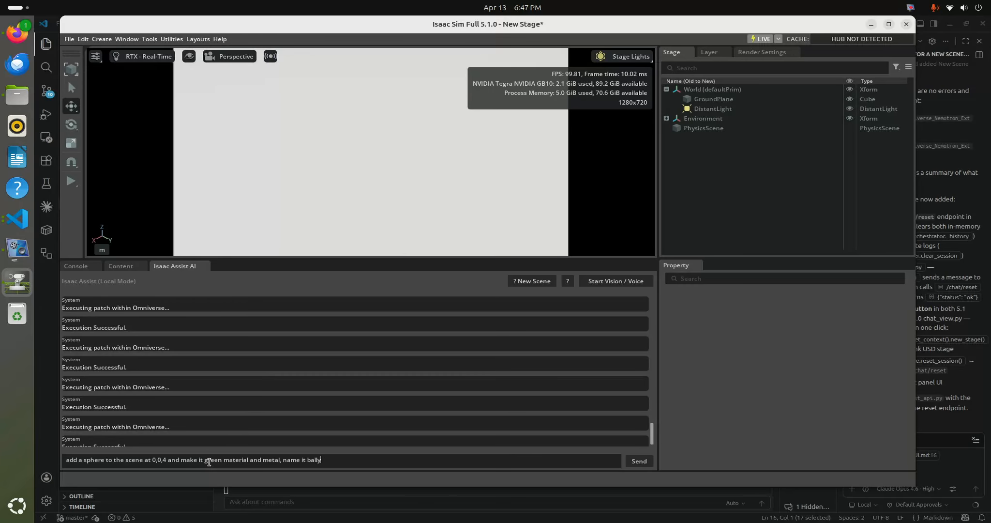
key("BackSpace")
type("B")
left_click(636, 464)
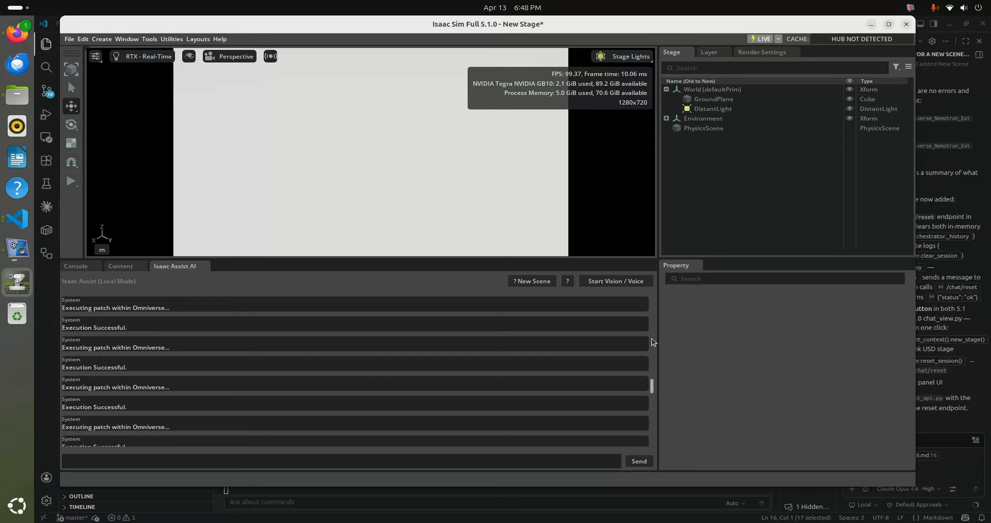
Step: Execute the generated patch that creates the sphere Bally at 0, 0, 4, and bring it into view
left_click_drag(652, 383, 643, 425)
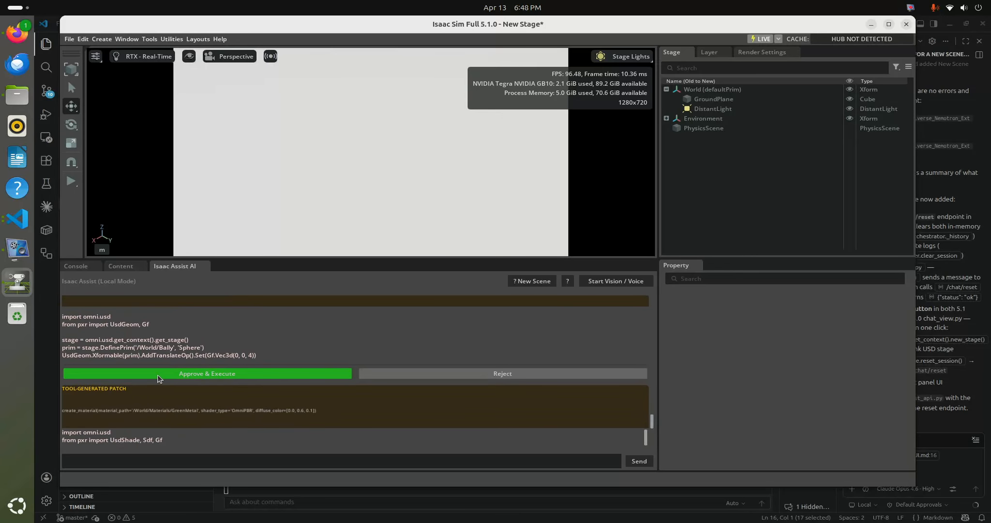
left_click(160, 375)
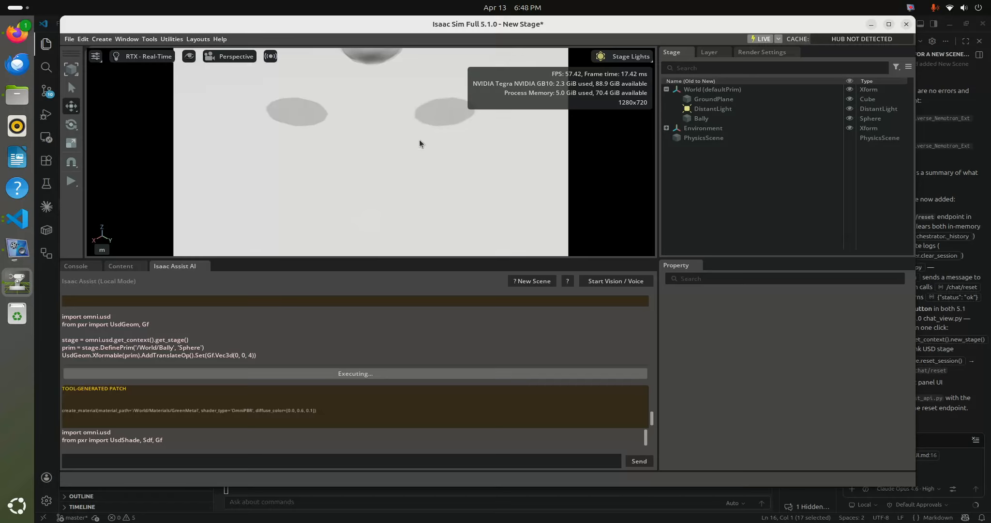
scroll(419, 139, "up", 1)
scroll(429, 128, "down", 1)
left_click(428, 129)
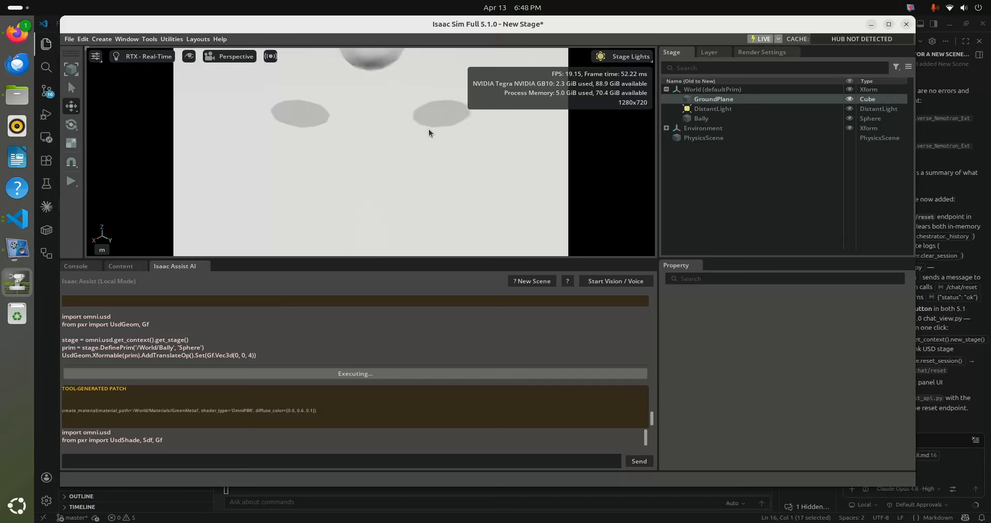
scroll(410, 152, "down", 1)
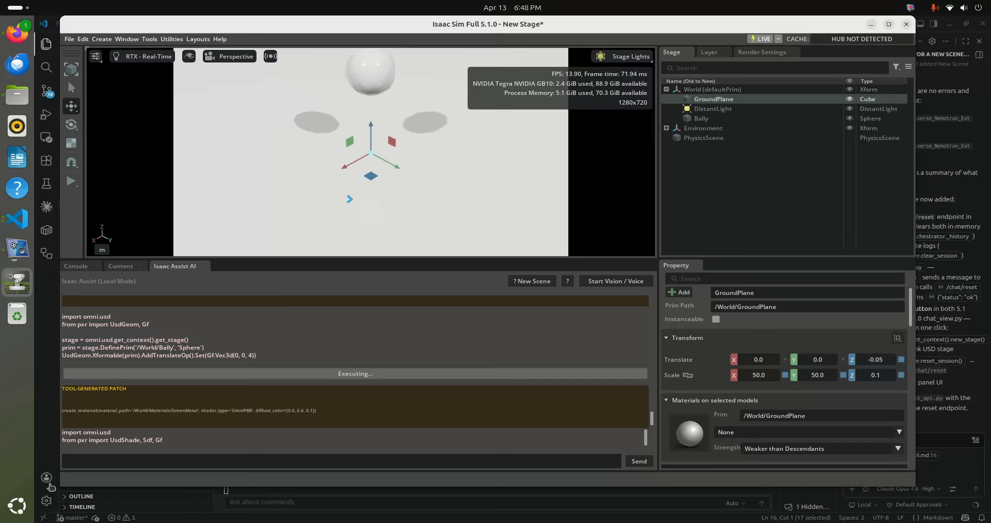
Step: Execute the patches that create the GreenMetal OmniPBR material and assign it to Bally
scroll(224, 403, "down", 2)
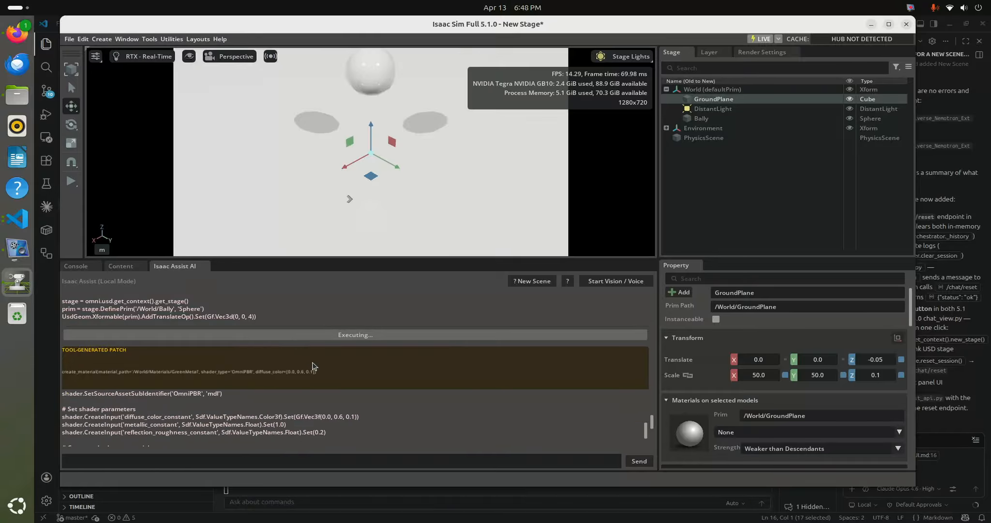
scroll(244, 419, "down", 2)
left_click(245, 418)
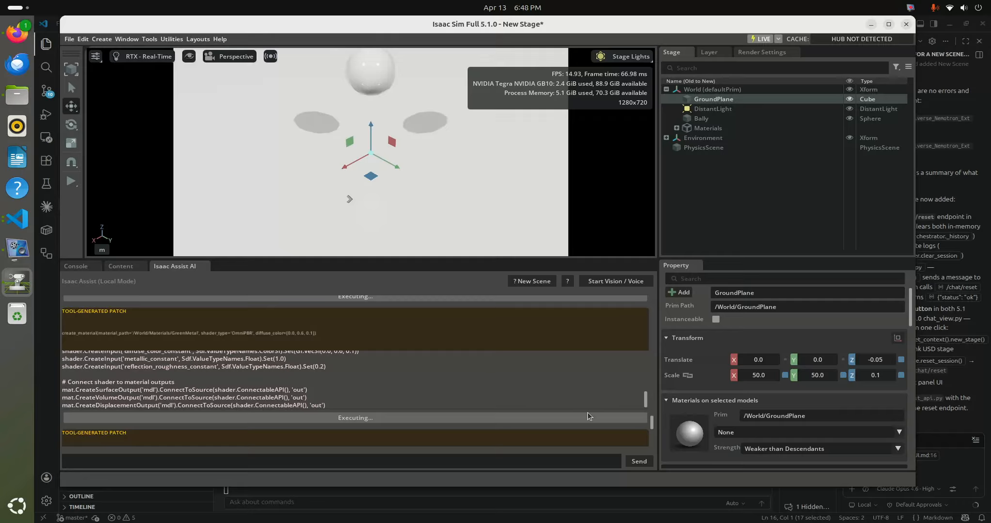
left_click_drag(652, 426, 652, 432)
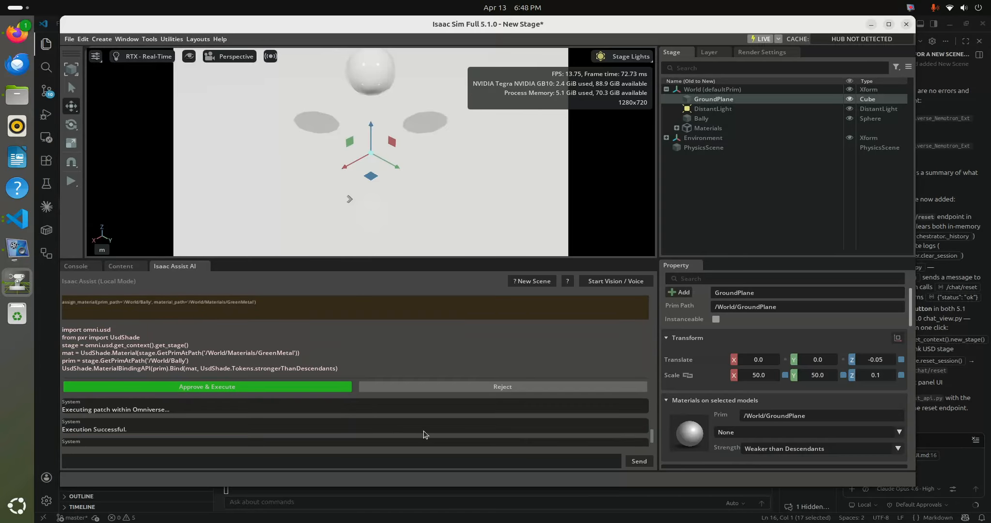
left_click(308, 387)
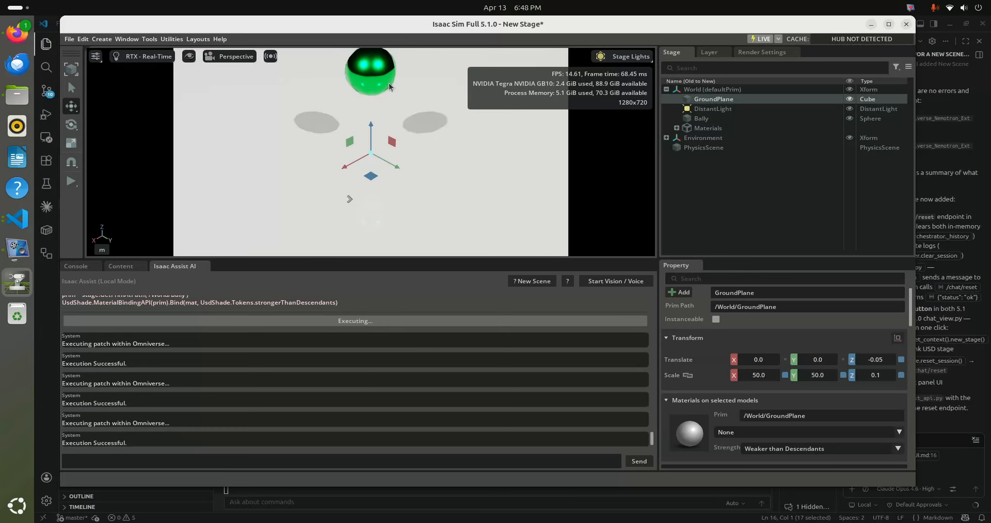
Step: Play the simulation briefly to test the sphere's behaviour and stop it
left_click(71, 181)
left_click(72, 198)
Step: Send the assistant the prompt "give Bally physics, collisions and make the scene fully physics enabled"
left_click(152, 466)
type("give Bally physics, collisions and ")
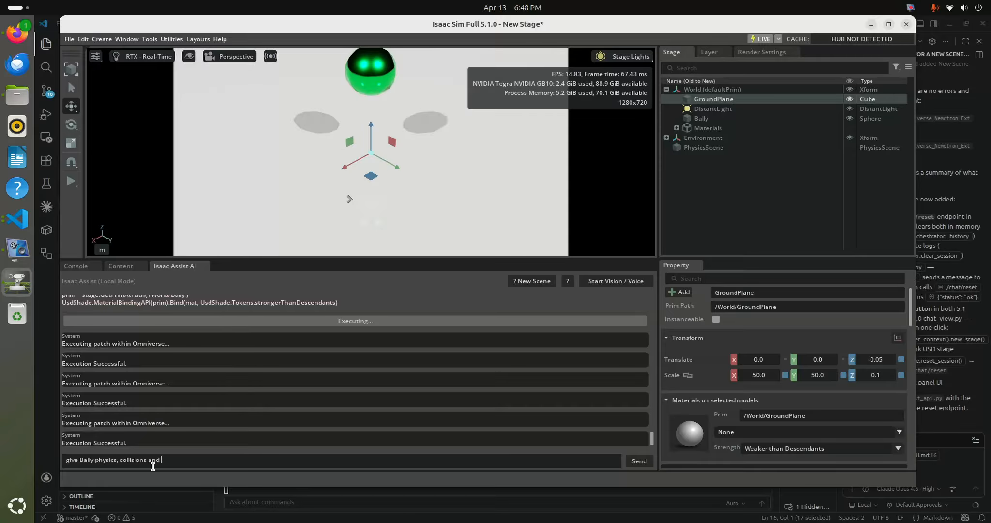
type("make the scene fully physics enabled")
left_click(639, 462)
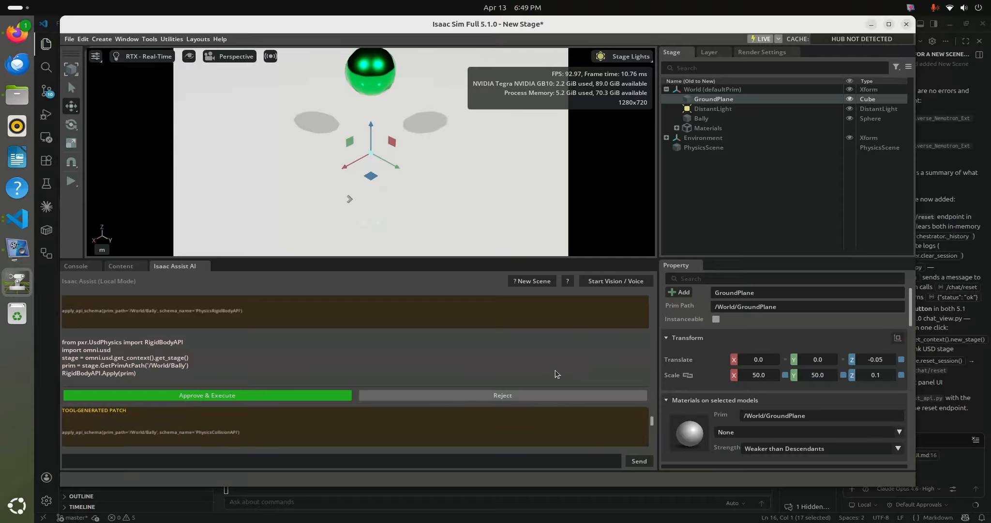
Step: Execute the patches that apply rigid body and collision to Bally, collision to GroundPlane, and the scene's physics parameters
left_click(220, 394)
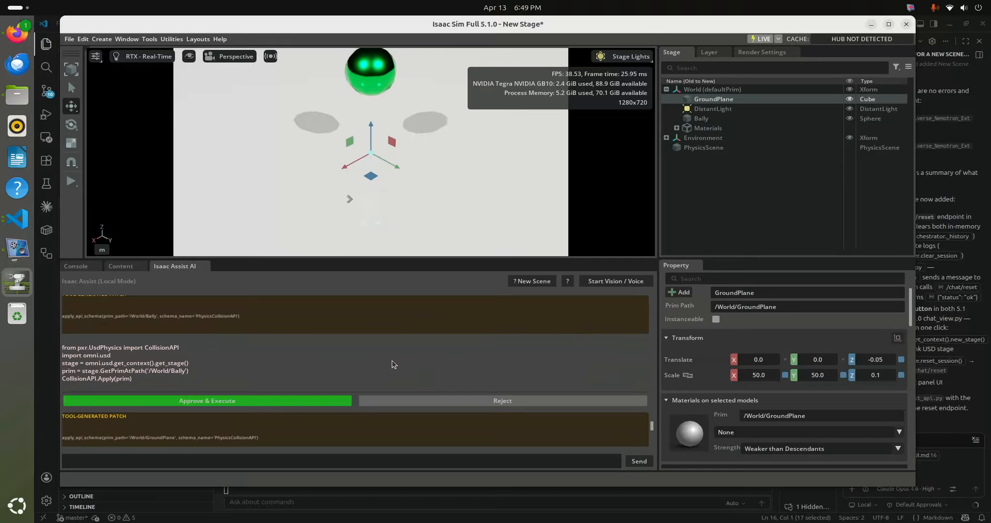
left_click(280, 399)
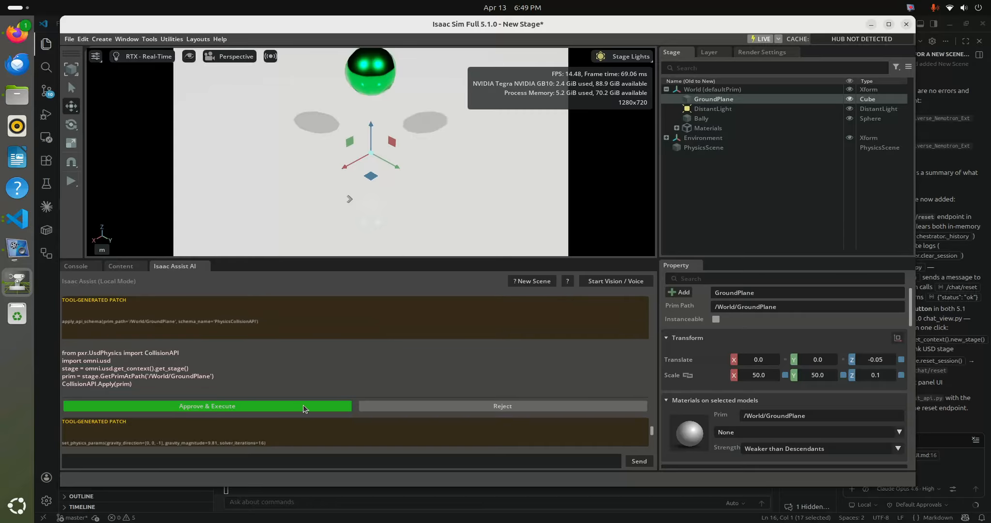
left_click(303, 404)
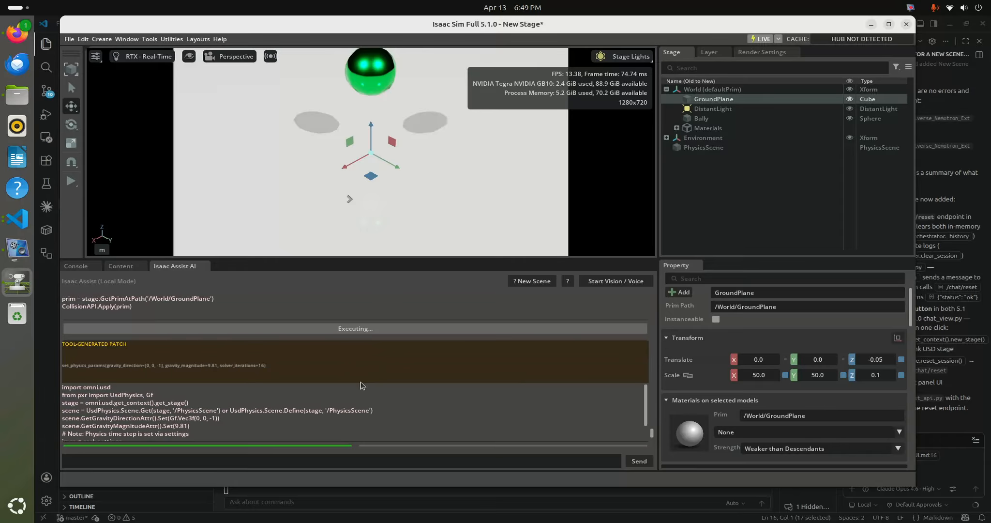
left_click(294, 410)
scroll(361, 385, "down", 1)
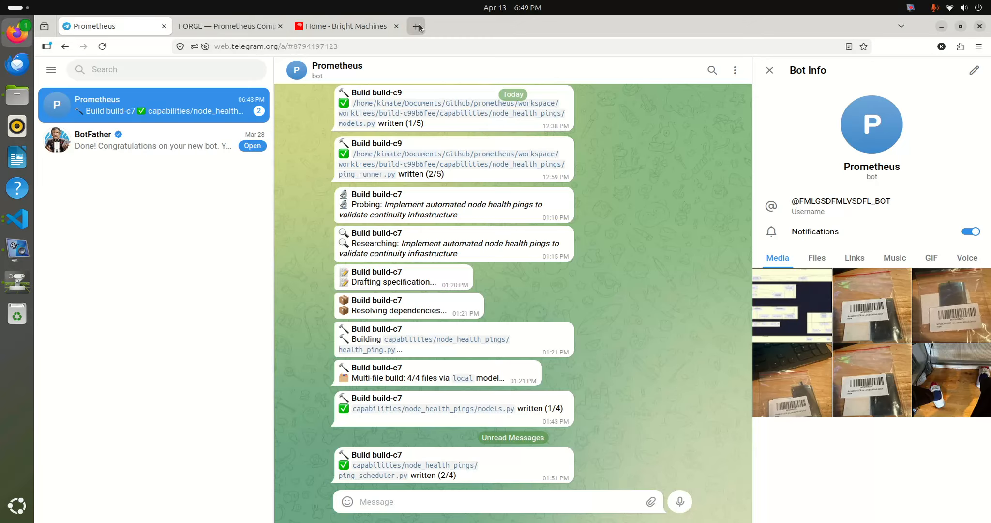
Step: Open github.com in a new Firefox tab, filter the repositories by "Omni" and open Omniverse_Nemotron_Ext
left_click(418, 26)
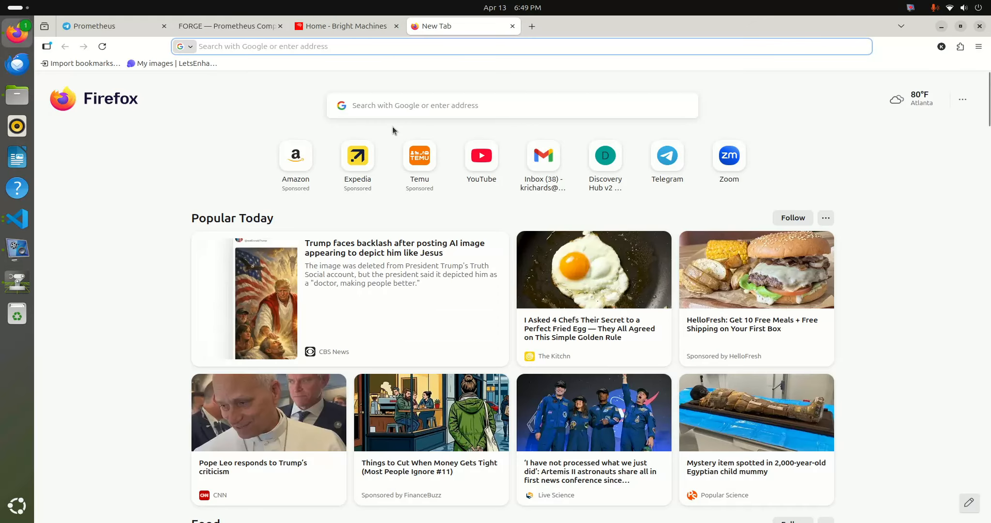
type("github.com/")
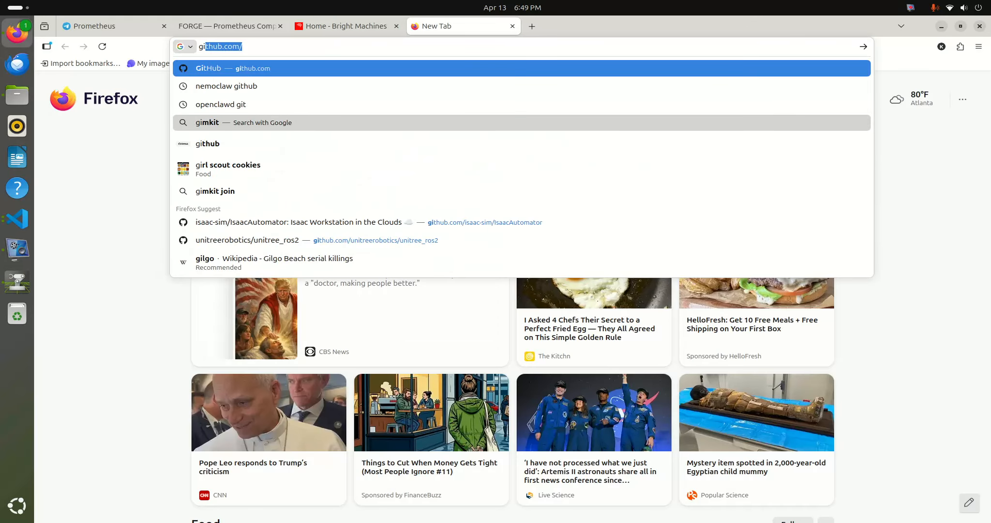
key("Return")
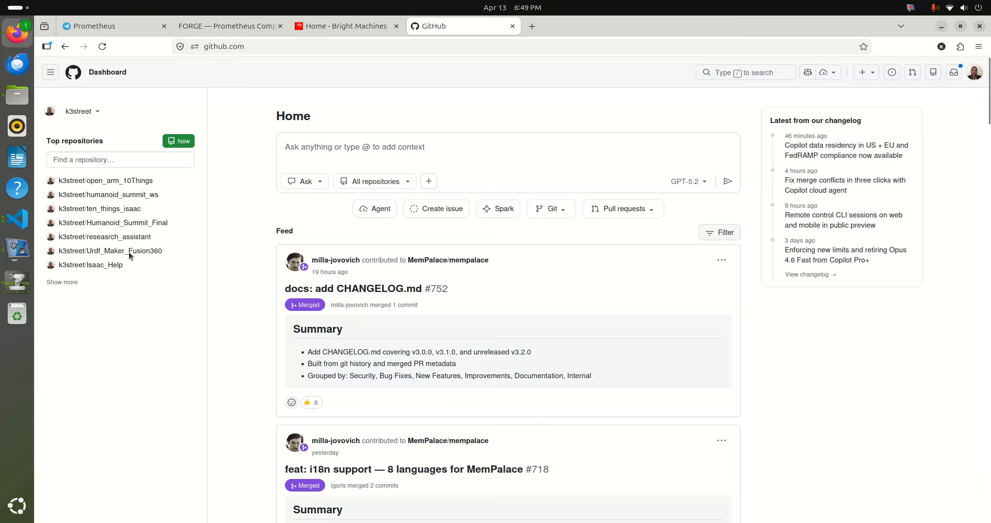
left_click(94, 162)
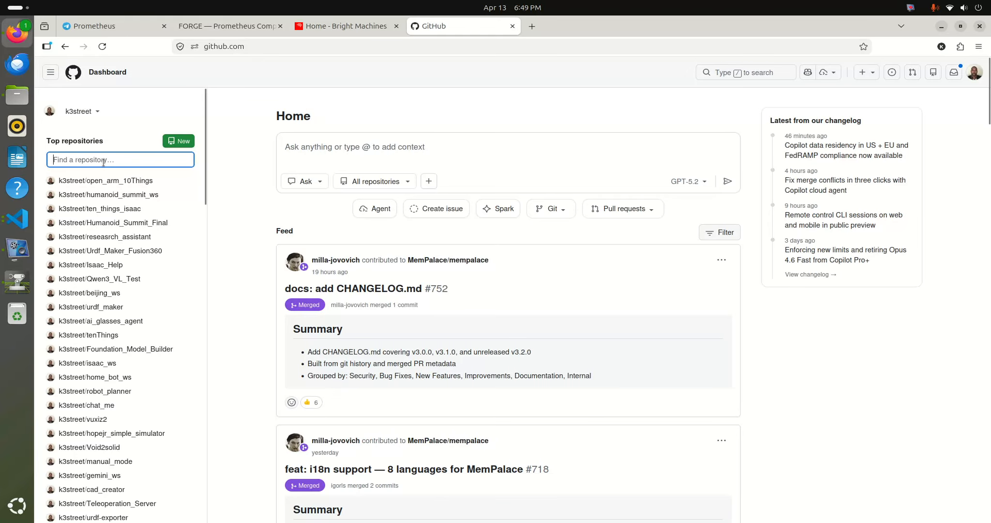
type("Omni")
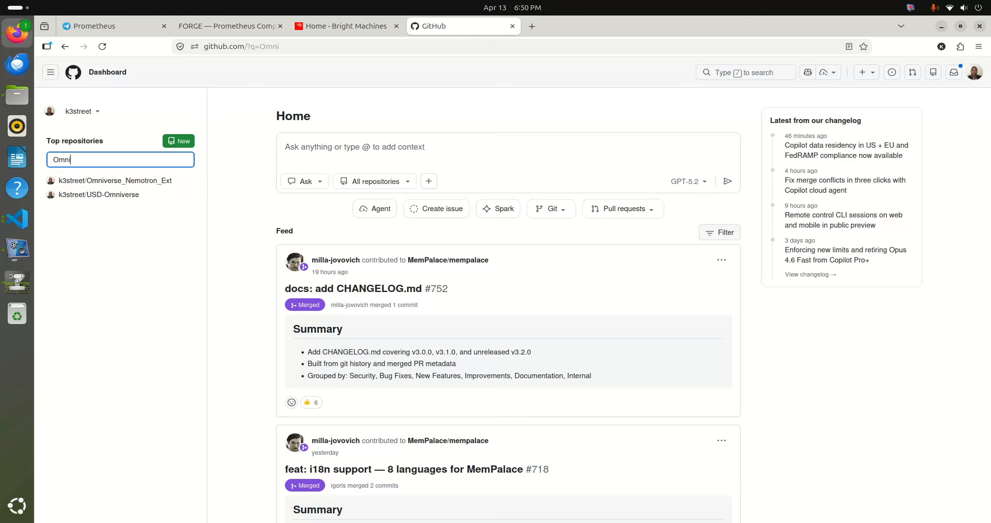
left_click(129, 182)
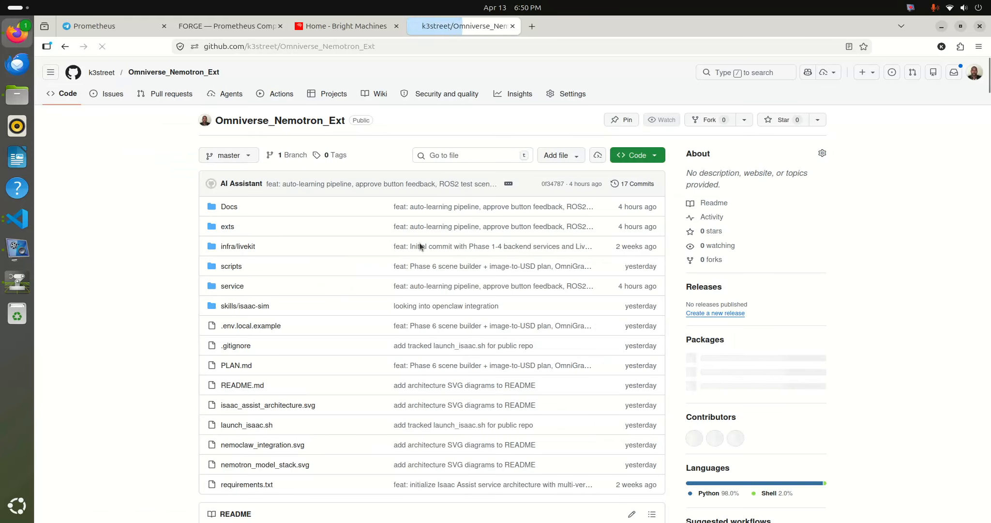
Step: Examine the repository's README, from the architecture and integration diagrams down to the environment settings and service start instructions
scroll(340, 253, "down", 10)
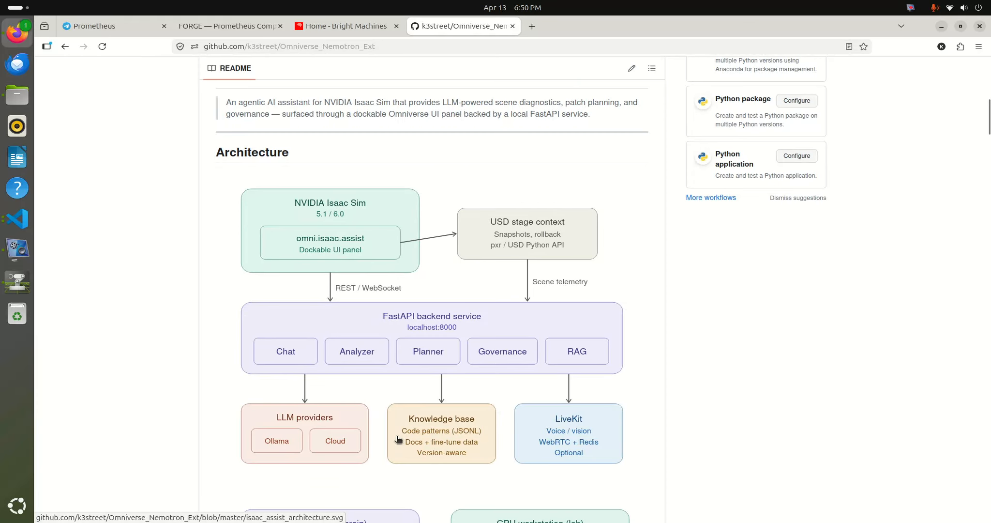
scroll(636, 391, "down", 3)
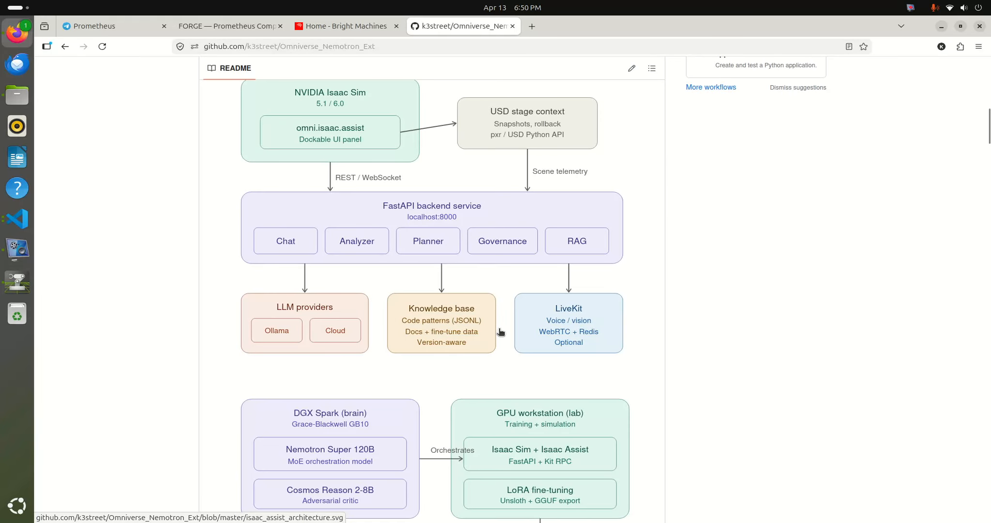
scroll(430, 450, "down", 2)
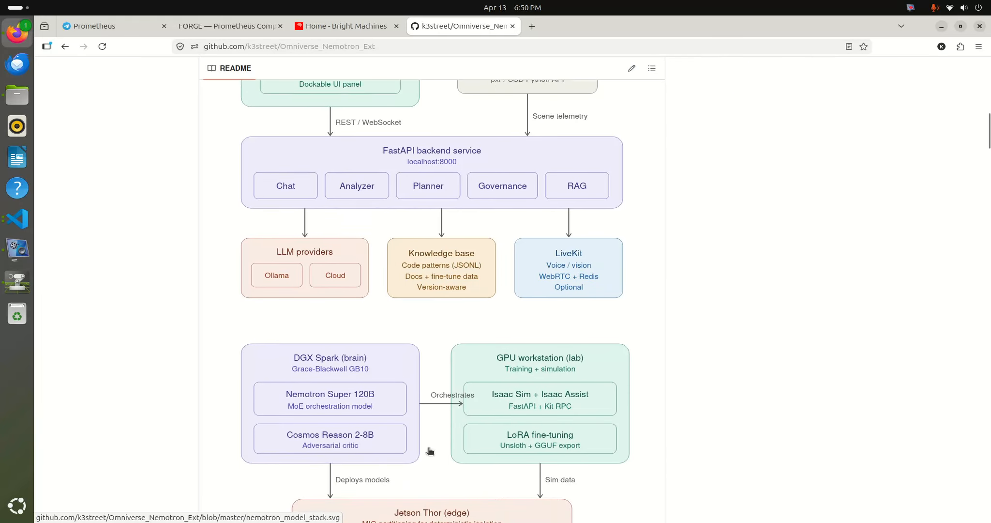
scroll(429, 449, "down", 8)
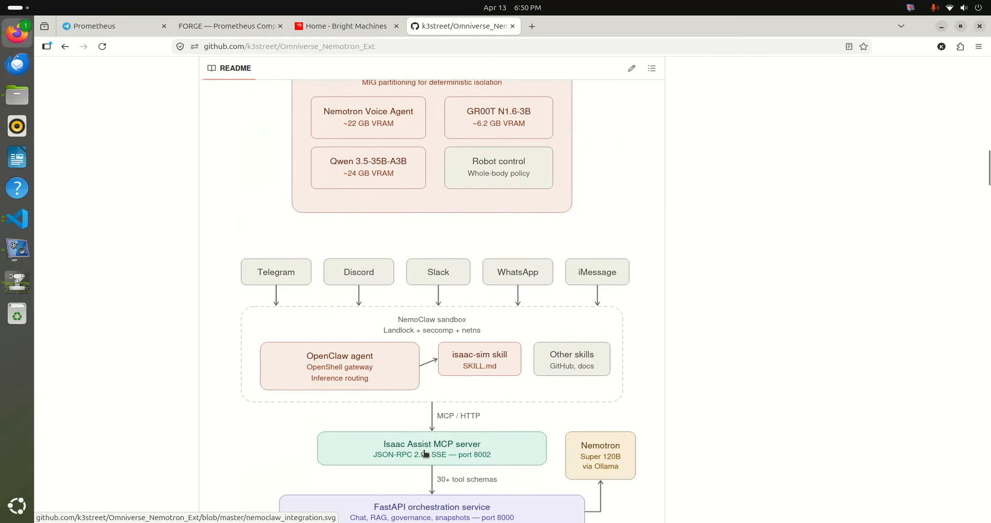
scroll(426, 453, "down", 12)
scroll(424, 453, "down", 10)
scroll(425, 448, "down", 3)
scroll(428, 426, "down", 4)
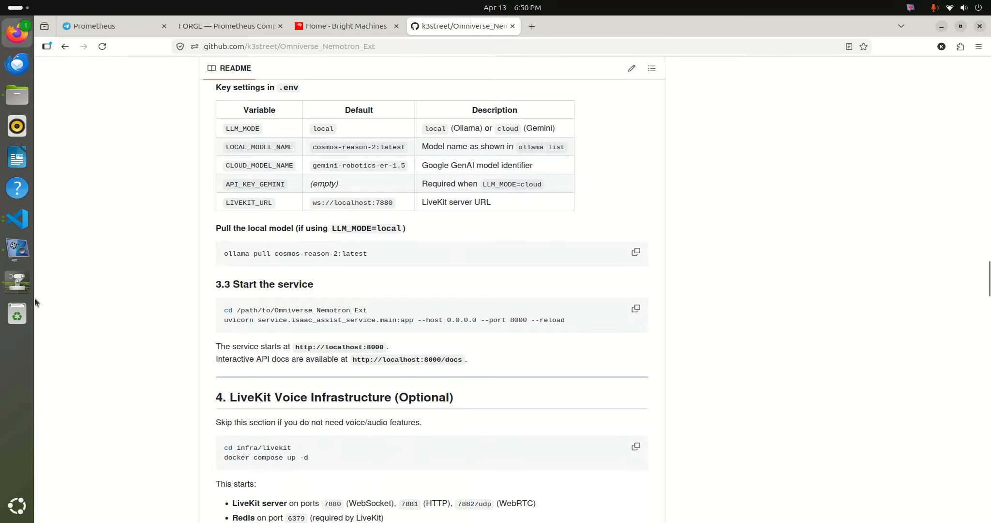
Step: Switch to Isaac Sim, play the simulation to test Bally's physics on the ground plane, and stop it
left_click(14, 228)
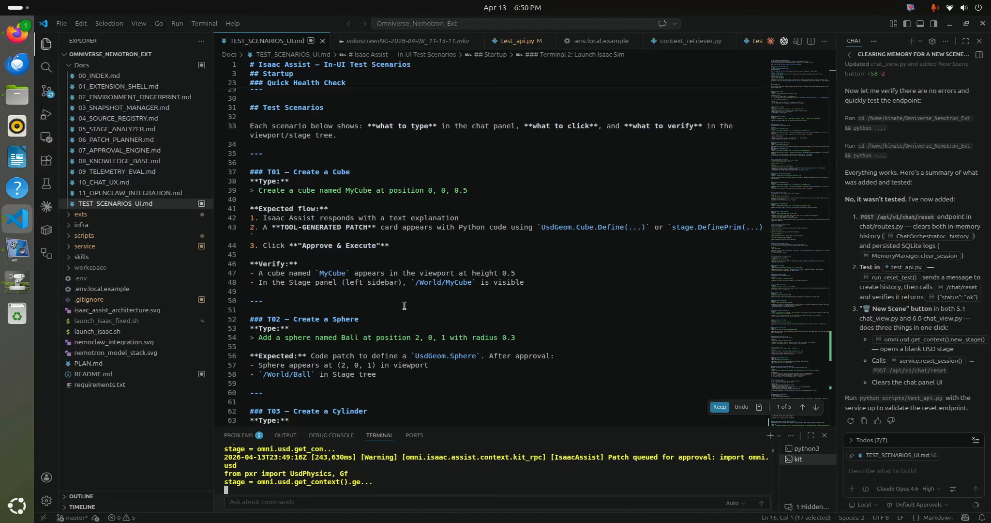
left_click(17, 282)
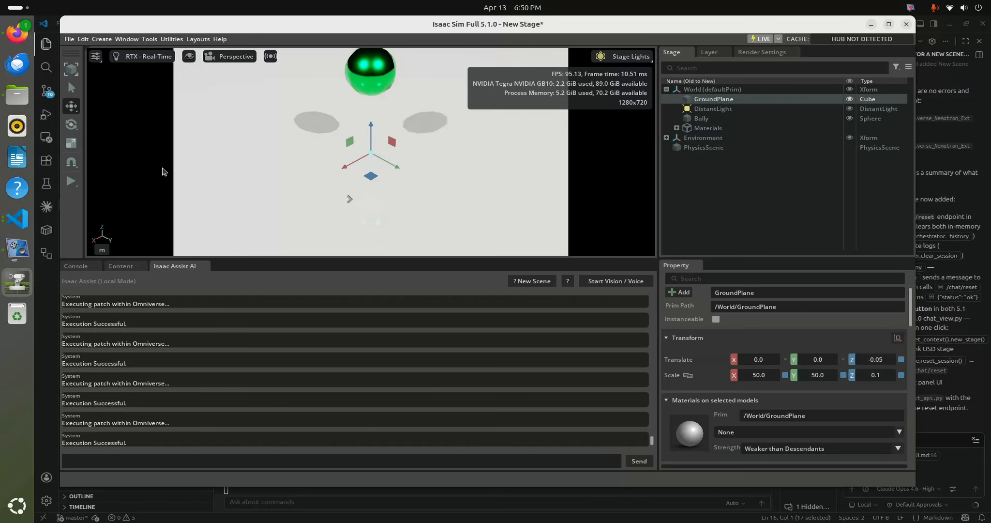
left_click(69, 183)
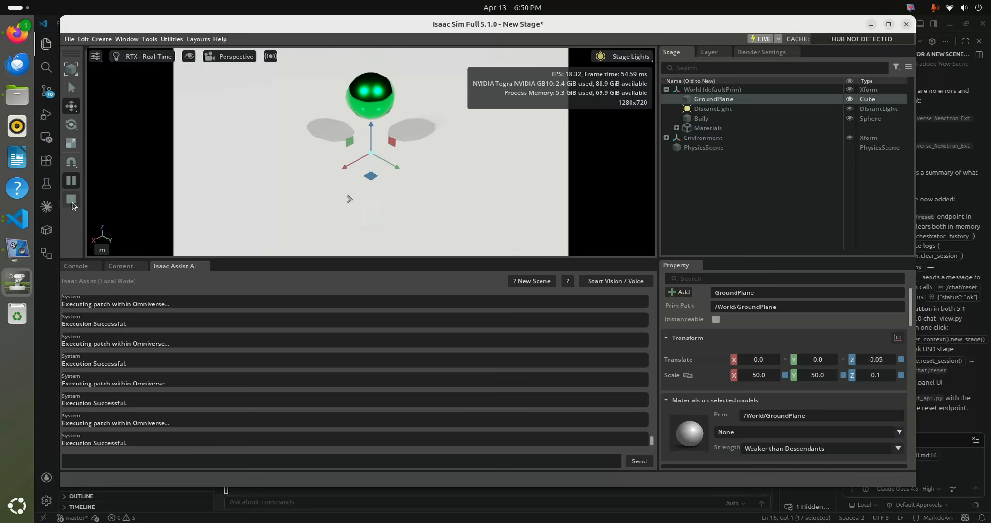
left_click(71, 200)
Step: Send the assistant the prompt "Make the ball a really bouncy material"
left_click(106, 461)
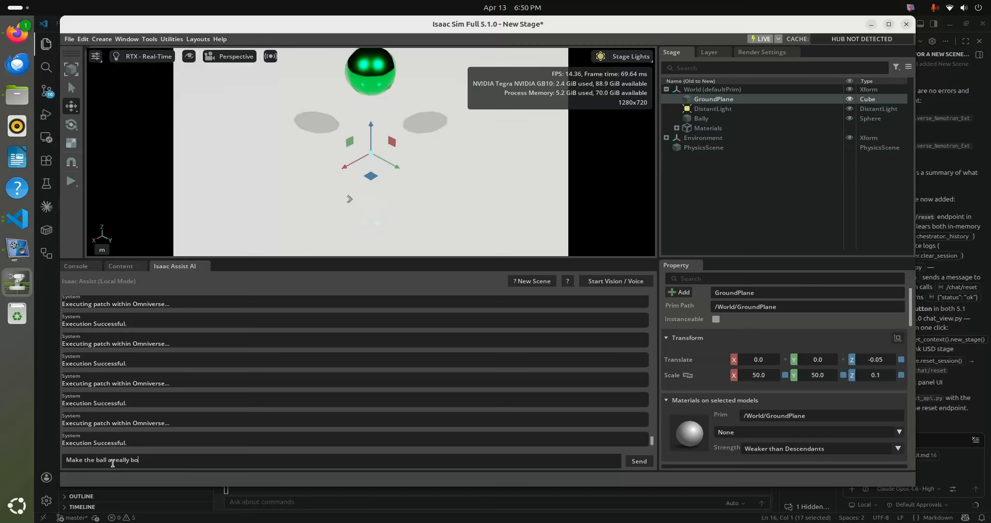
type("cy material")
left_click(638, 461)
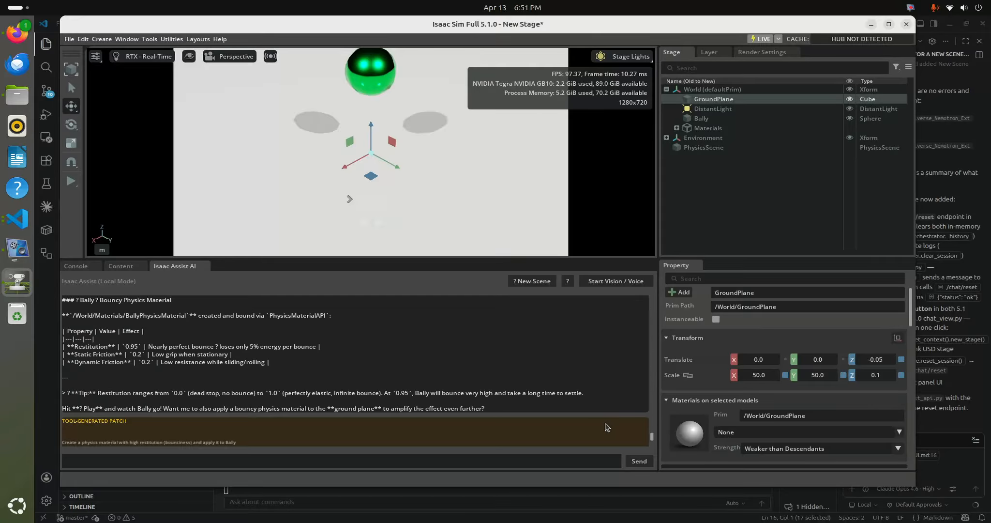
Step: Review and execute the patch that creates a high-restitution physics material and applies it to Bally
scroll(501, 378, "up", 3)
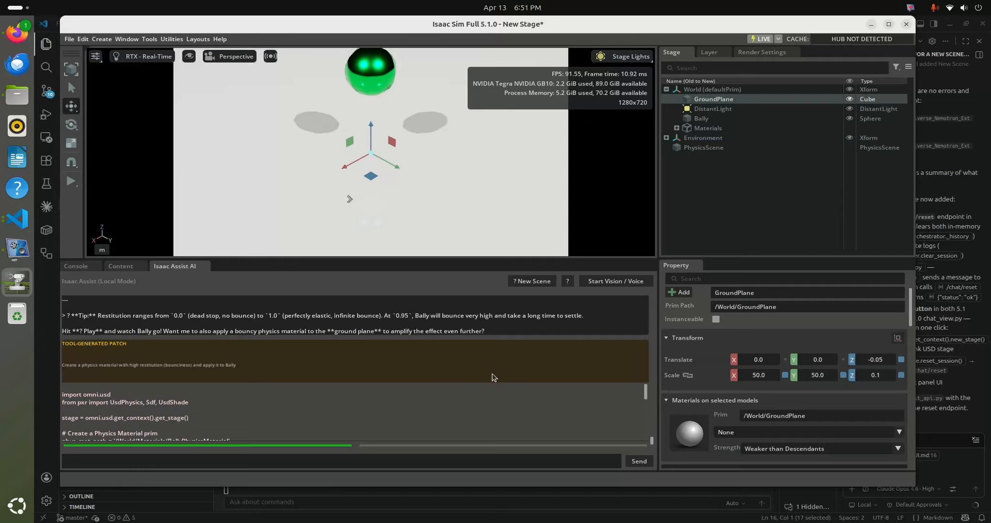
scroll(143, 386, "down", 2)
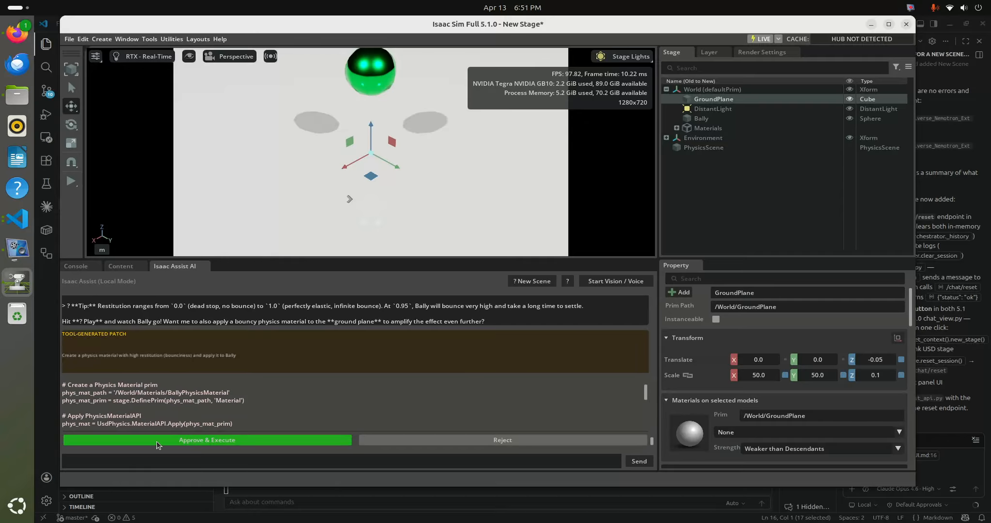
left_click(155, 440)
scroll(327, 383, "down", 3)
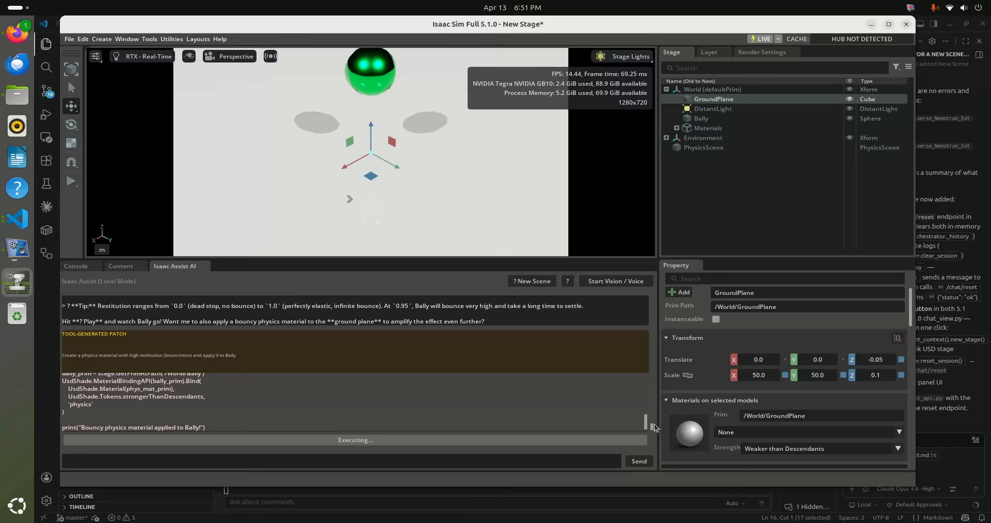
Step: Read the assistant's reply on the bouncy material, and play and stop the simulation to test Bally's bounce
left_click_drag(653, 434, 653, 435)
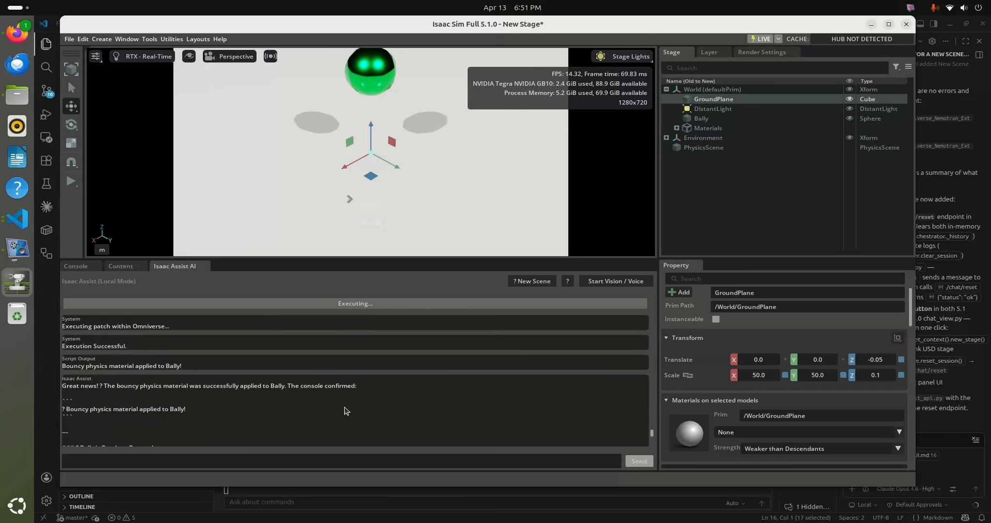
scroll(352, 406, "down", 6)
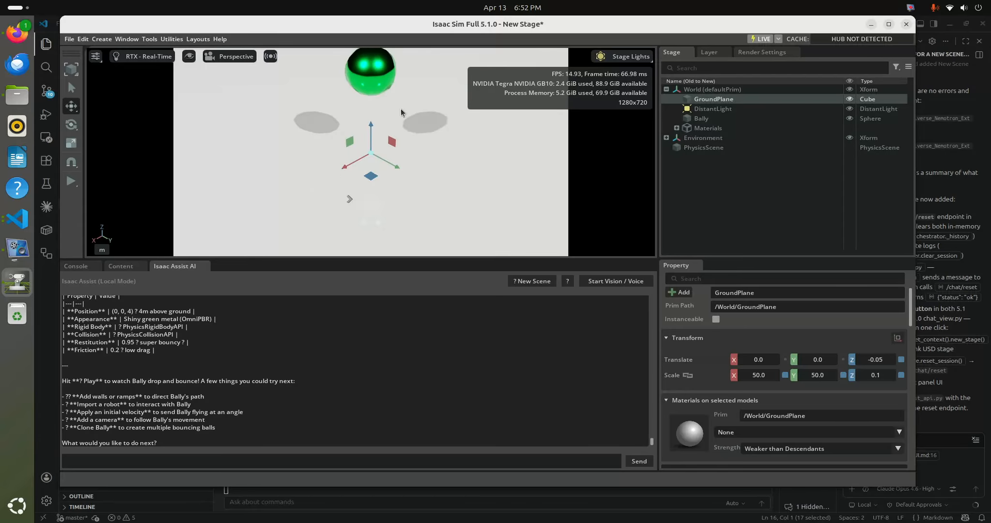
left_click(71, 180)
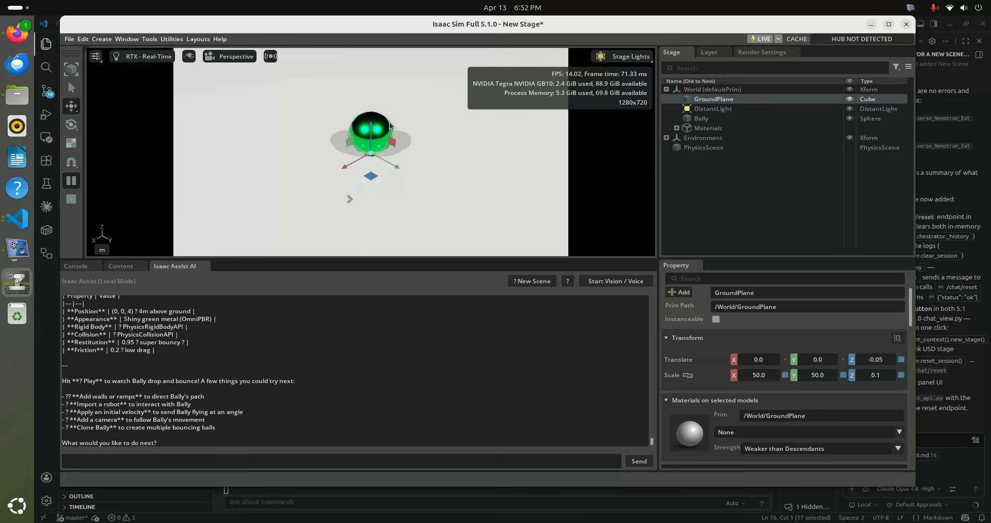
left_click(71, 198)
Step: Send the assistant the prompt "add random objects to the scene incluiding a robot"
left_click(157, 464)
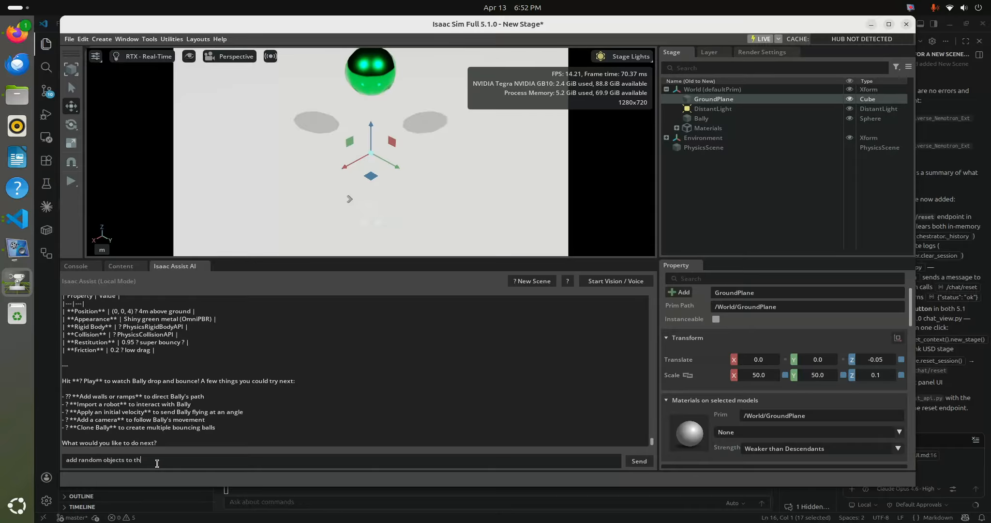
type("cene incluiding a robot")
left_click(639, 461)
Step: Execute the patches that create the Box1 cube, Cone1 and Cylinder1 under /World/Objects
scroll(411, 369, "down", 5)
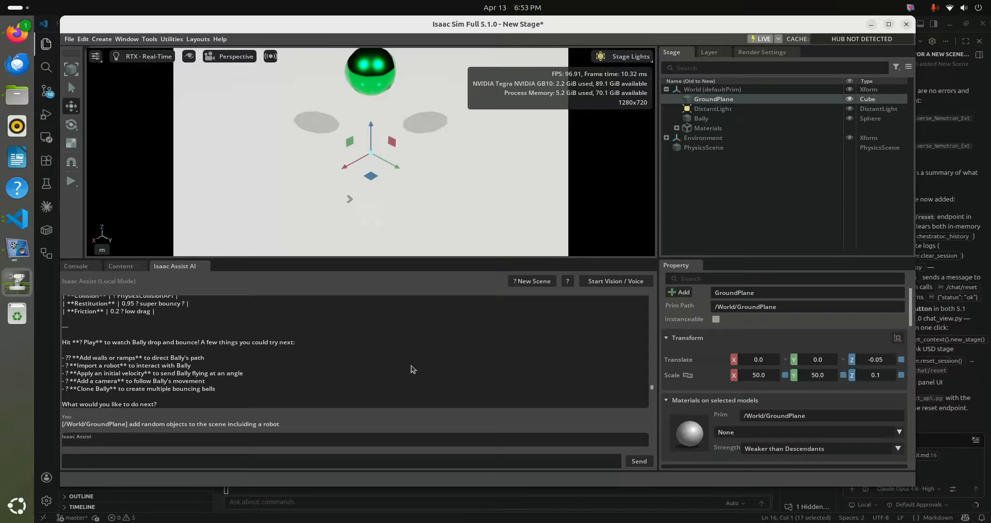
scroll(412, 369, "down", 3)
left_click(291, 333)
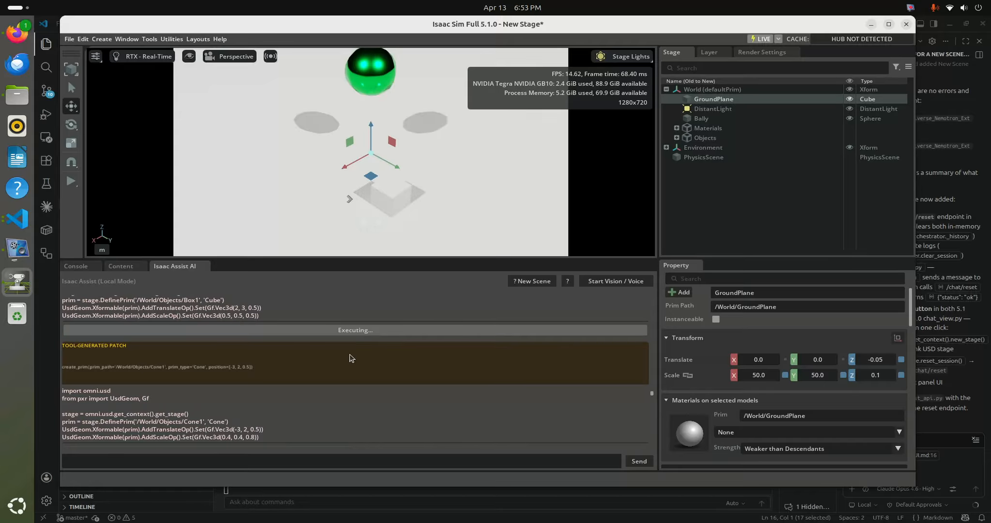
scroll(355, 357, "down", 3)
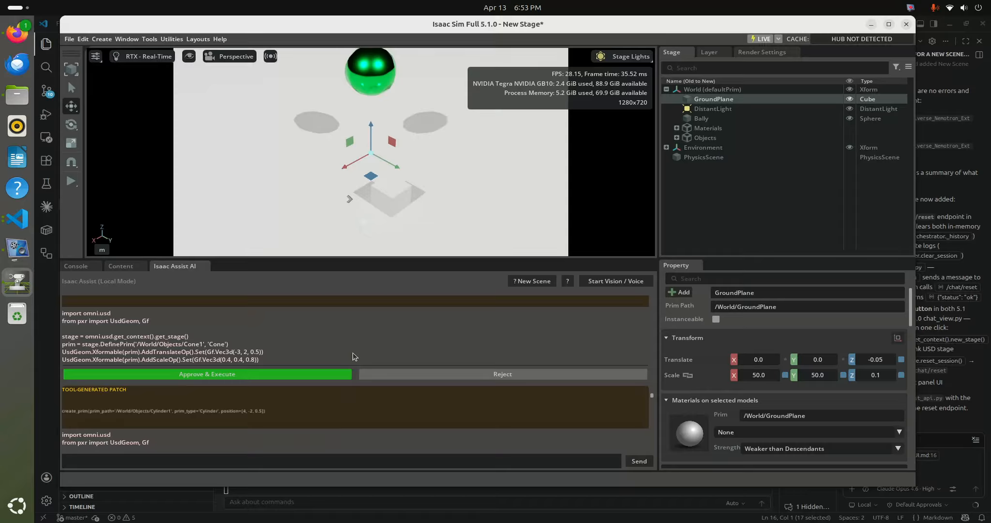
left_click(285, 375)
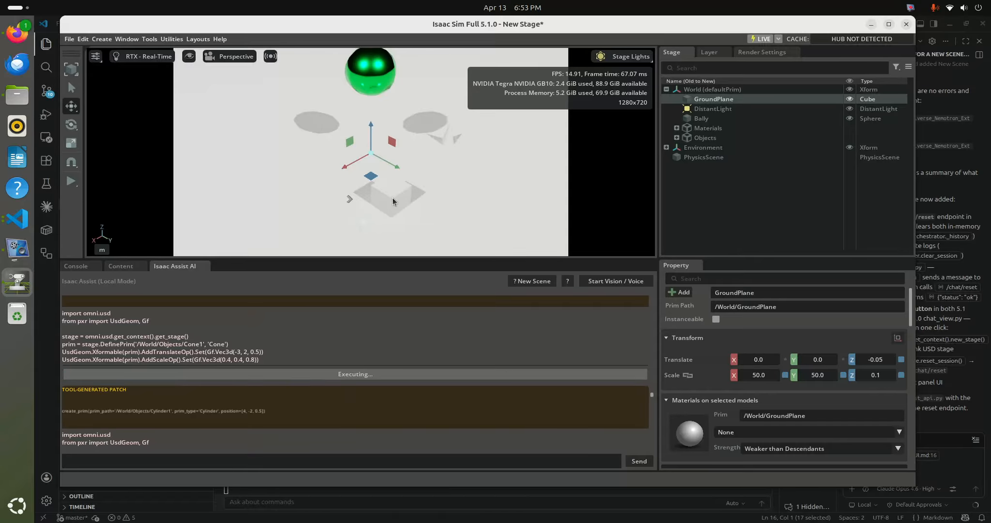
scroll(365, 337, "down", 3)
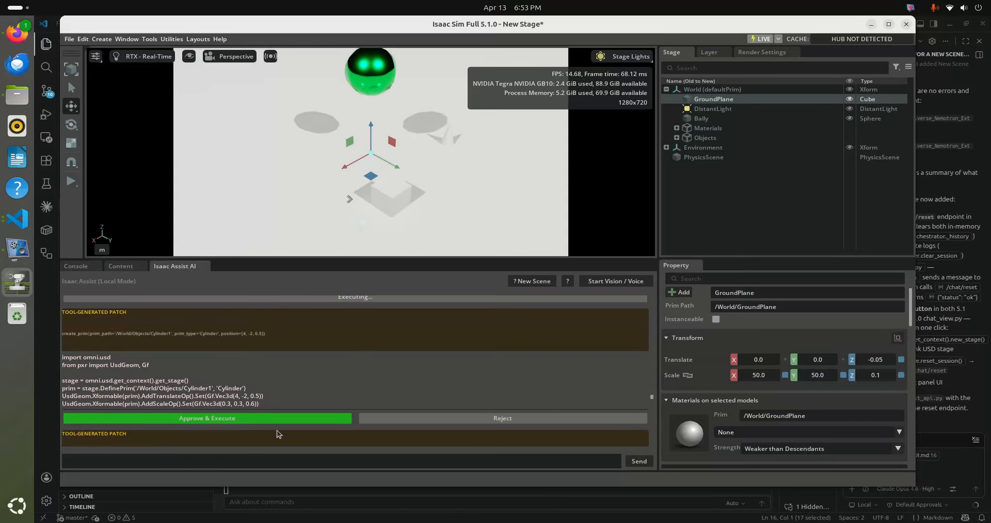
left_click(280, 418)
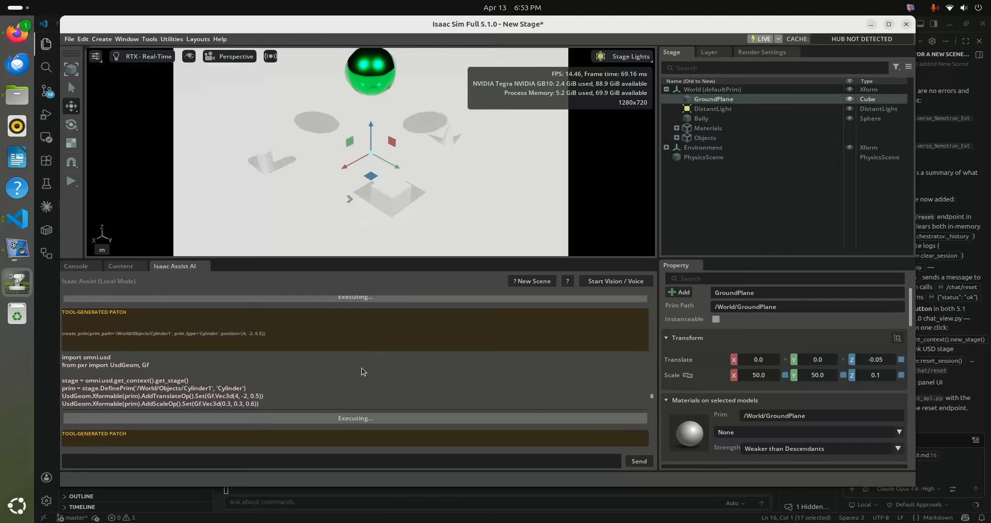
Step: Execute the patches that create Sphere2, the Box2 cube and Cone2 under /World/Objects
scroll(362, 368, "down", 3)
scroll(301, 402, "down", 3)
left_click(303, 385)
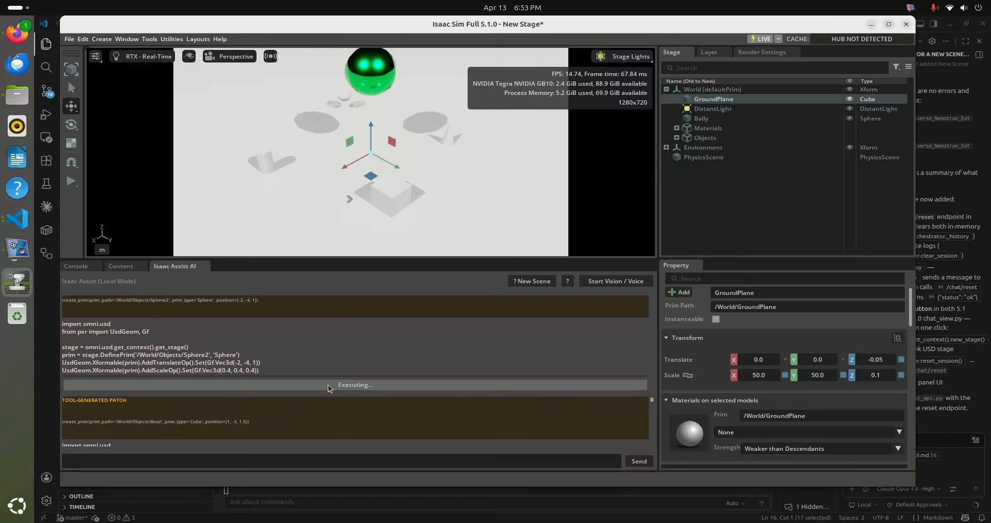
scroll(340, 375, "down", 3)
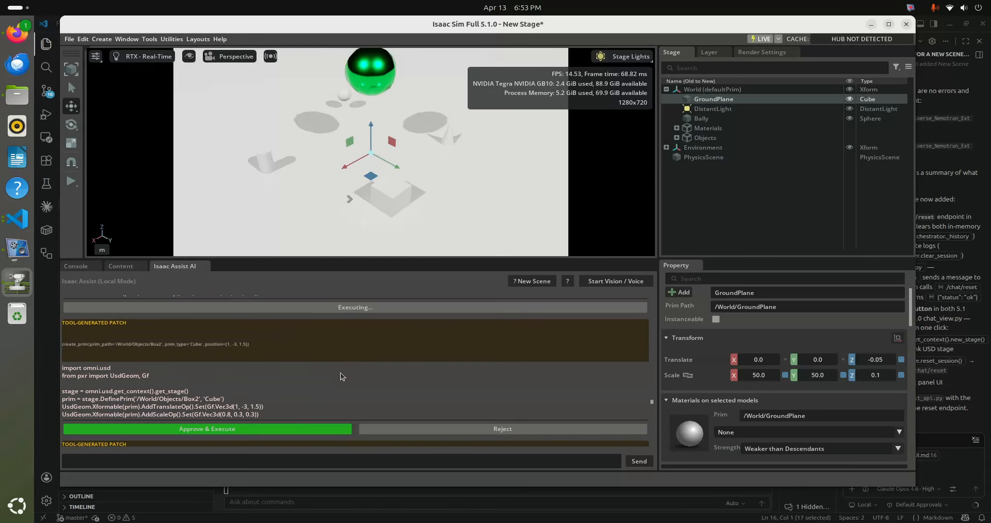
left_click(291, 429)
scroll(329, 403, "down", 3)
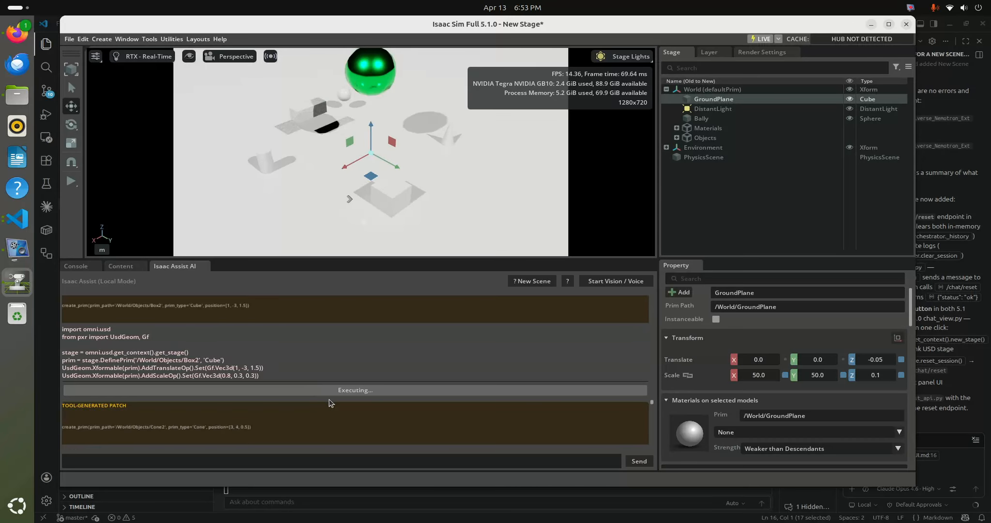
scroll(329, 403, "down", 2)
left_click(287, 434)
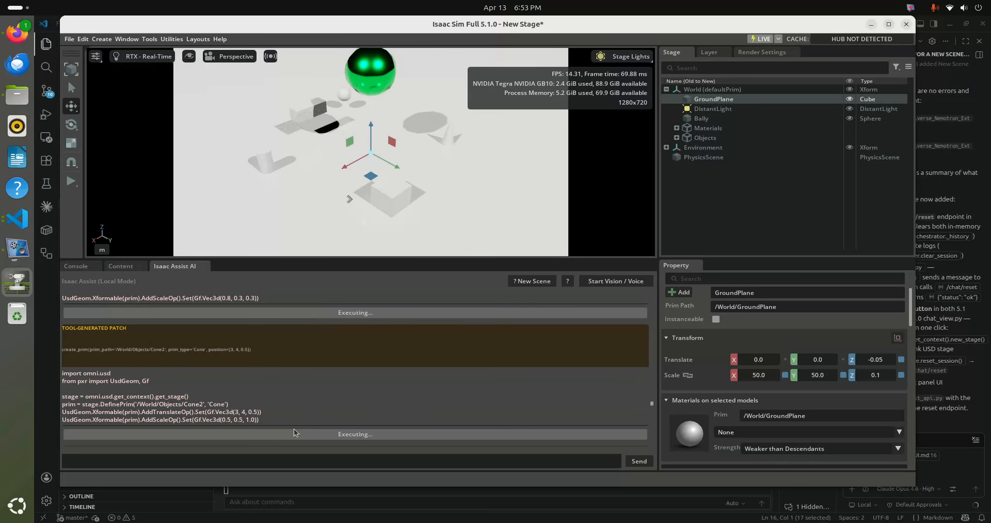
Step: Execute the patch that imports the Franka robot from the franka.usd asset
scroll(327, 395, "down", 3)
scroll(306, 408, "down", 3)
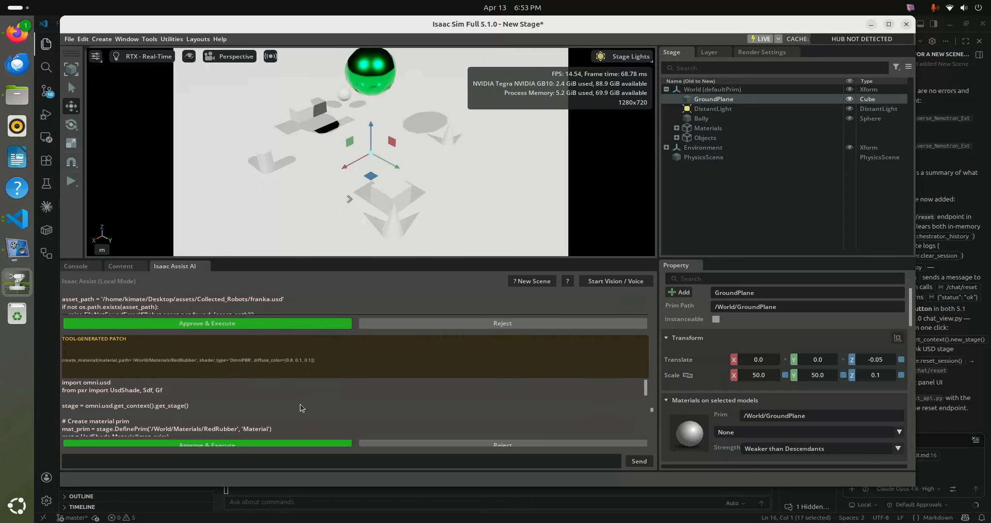
left_click(308, 323)
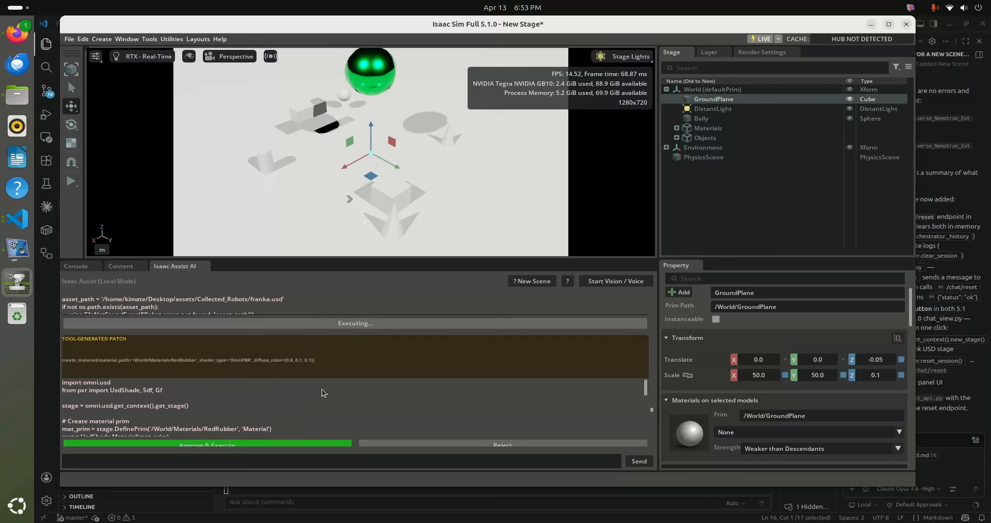
Step: Review and execute the patch that creates the RedRubber material with the OmniPBR shader
scroll(303, 404, "down", 5)
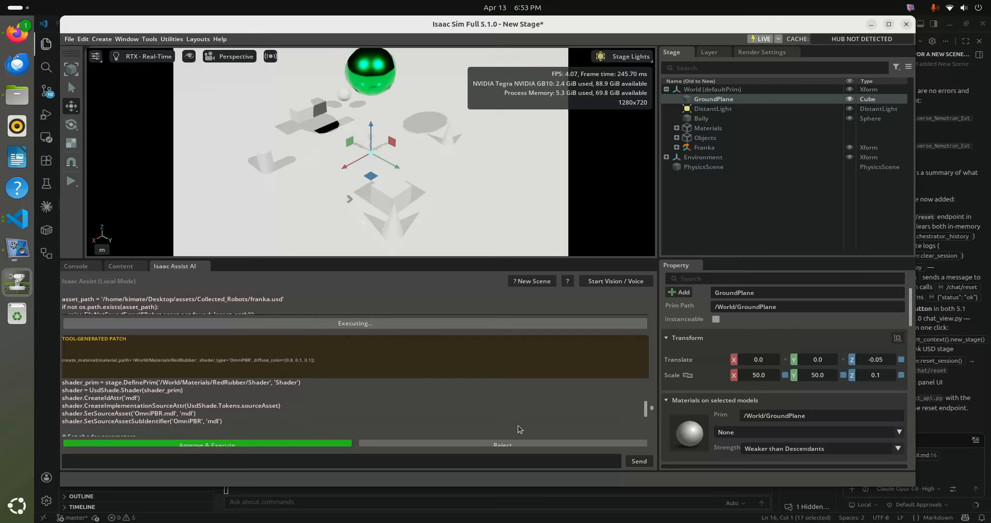
scroll(416, 422, "down", 2)
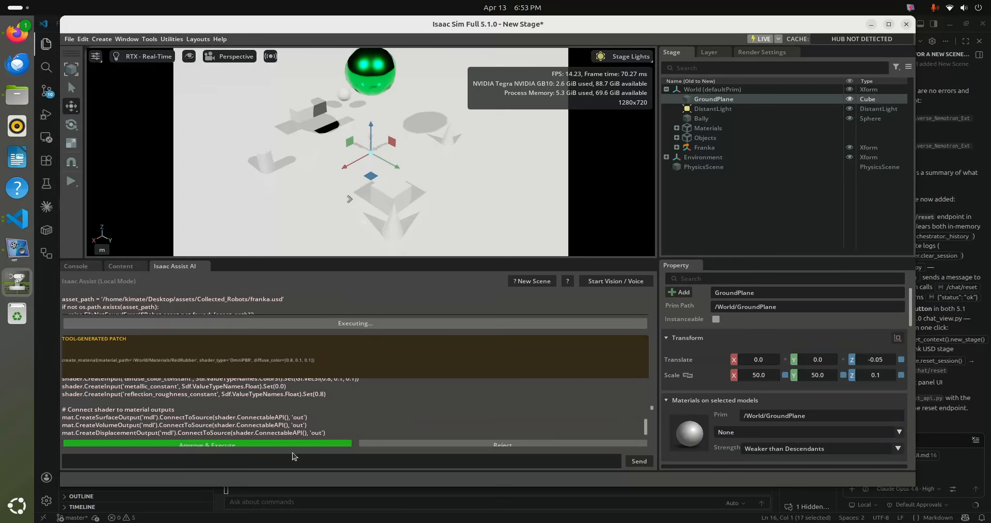
scroll(652, 419, "down", 3)
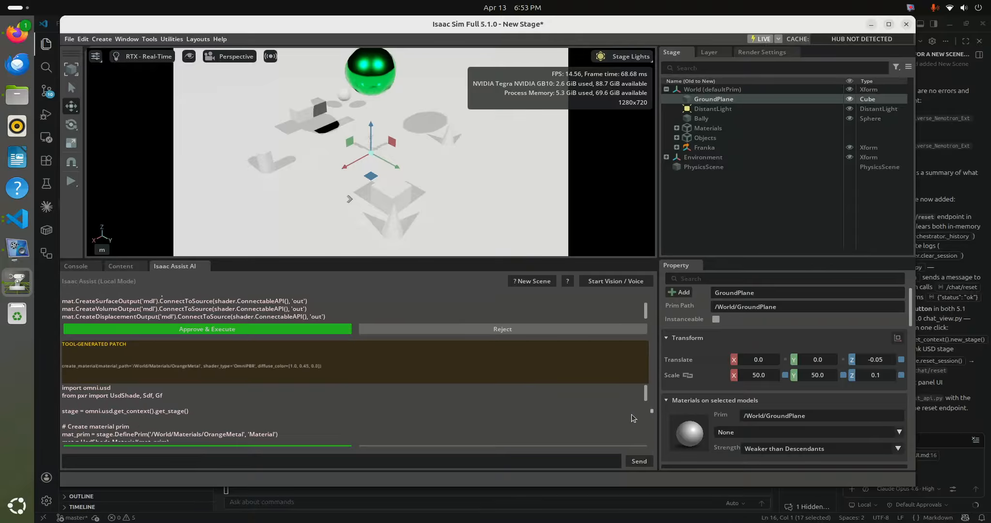
left_click(291, 329)
Step: Review and execute the patch that creates the OrangeMetal material with the OmniPBR shader
scroll(348, 398, "down", 5)
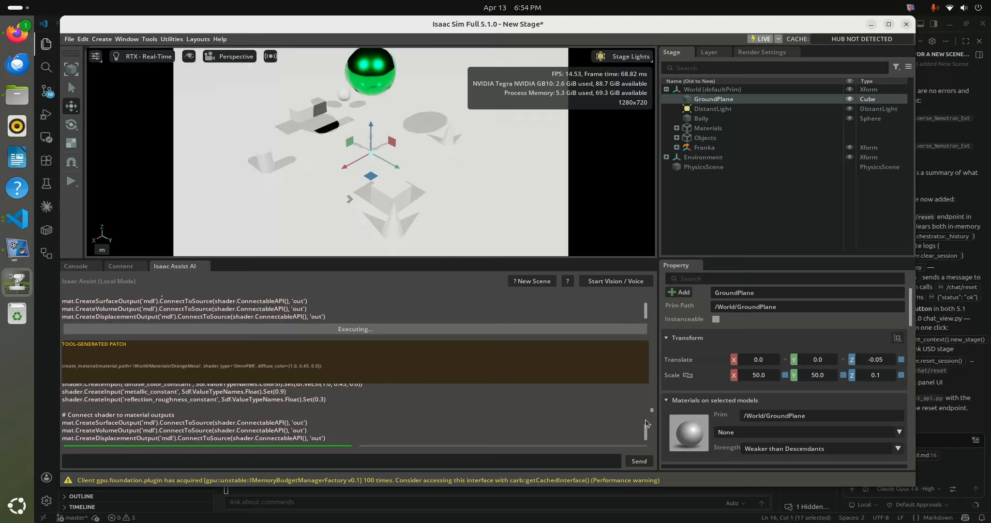
scroll(387, 390, "down", 3)
scroll(341, 339, "up", 3)
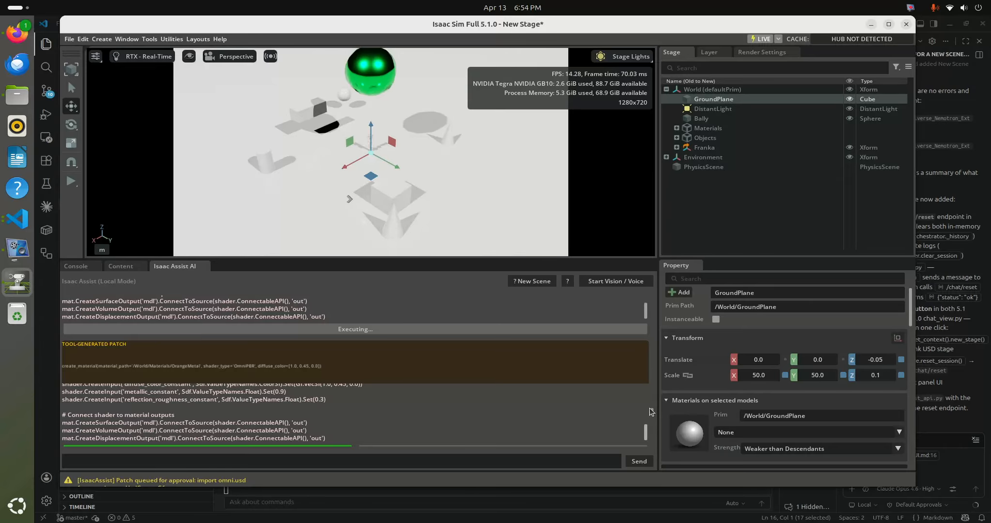
scroll(653, 415, "down", 3)
scroll(652, 415, "down", 2)
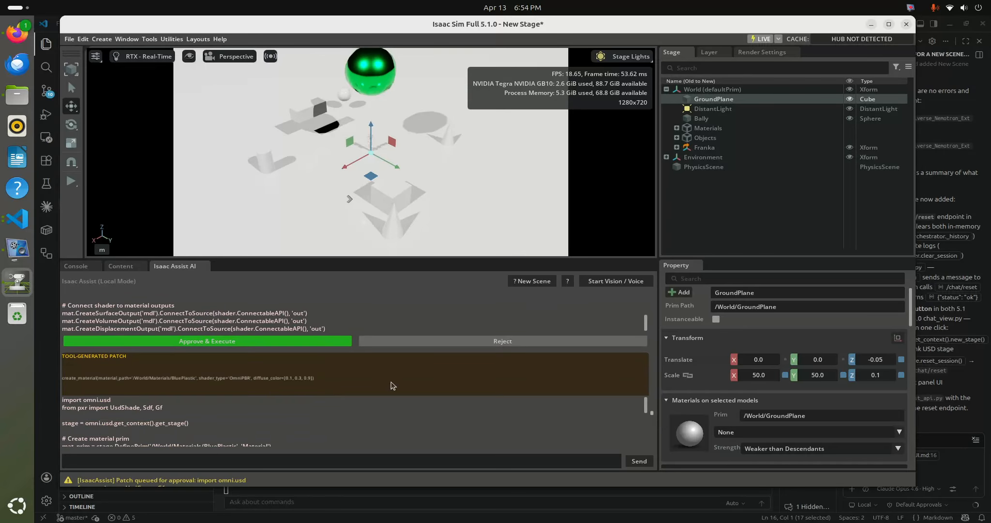
left_click(303, 341)
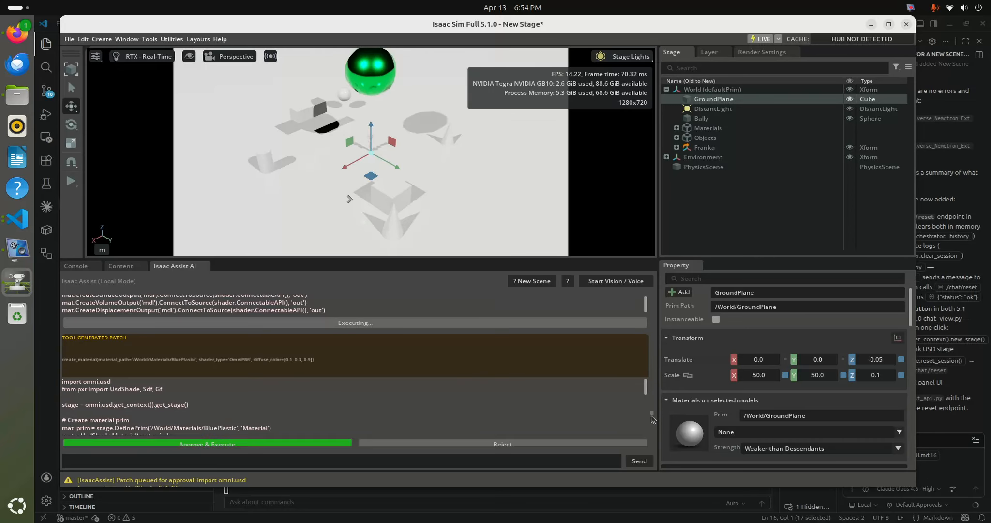
Step: Execute the patches that create the BluePlastic, PurpleGlass and YellowMetal materials under /World/Materials
left_click(308, 333)
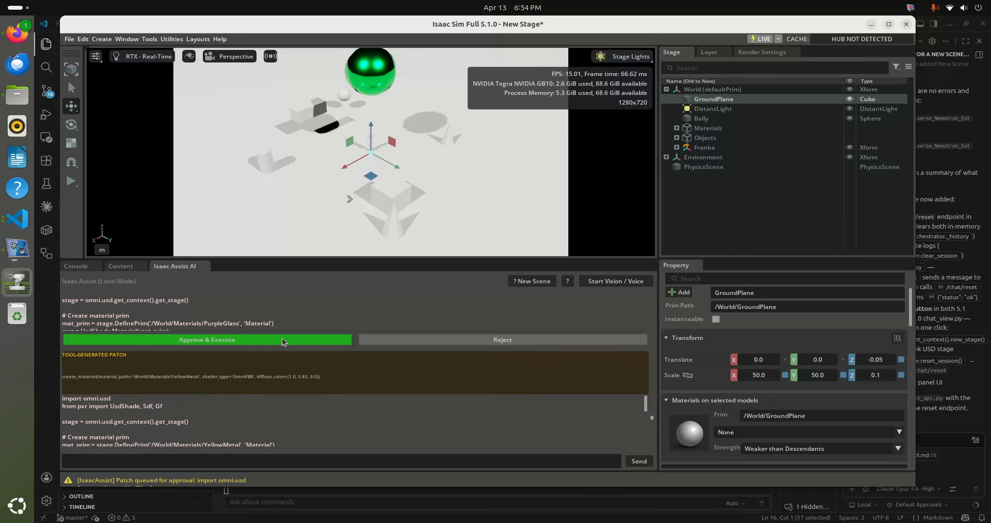
left_click(286, 339)
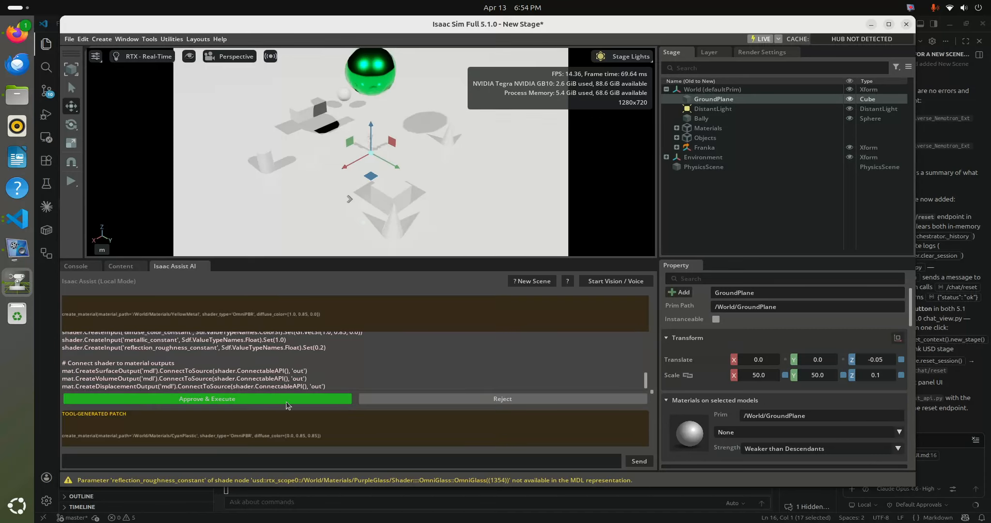
left_click(269, 398)
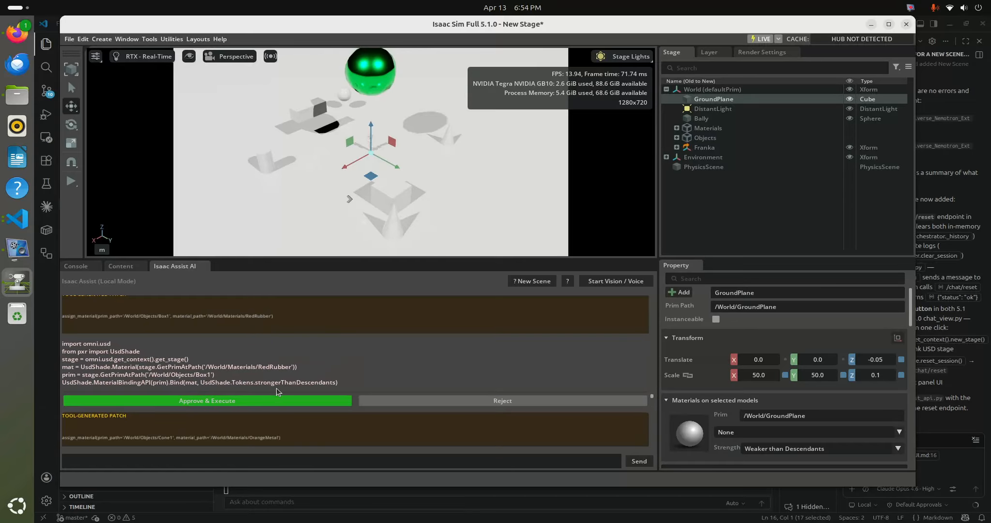
Step: Execute the patches that assign RedRubber to Box1, OrangeMetal to Cone1 and BluePlastic to Cylinder1 under /World/Objects
left_click(288, 403)
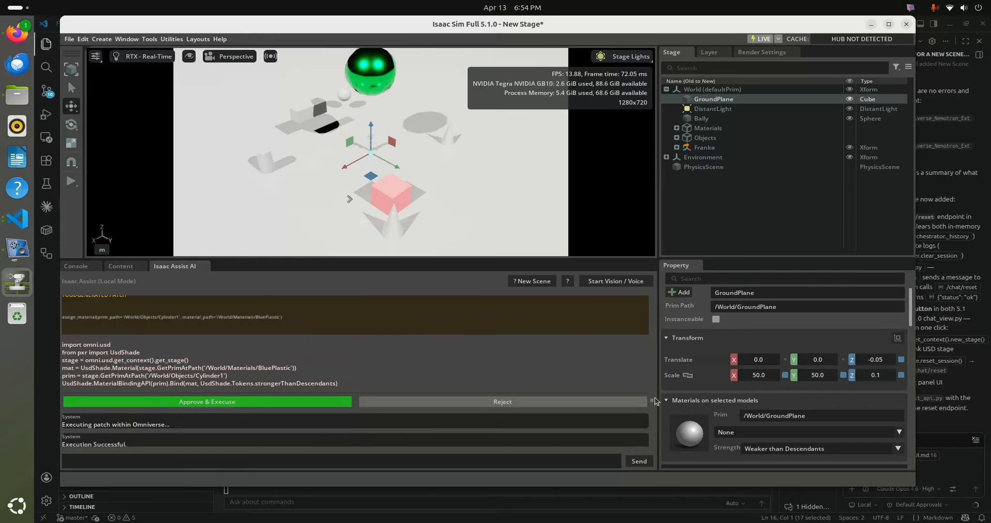
left_click(257, 401)
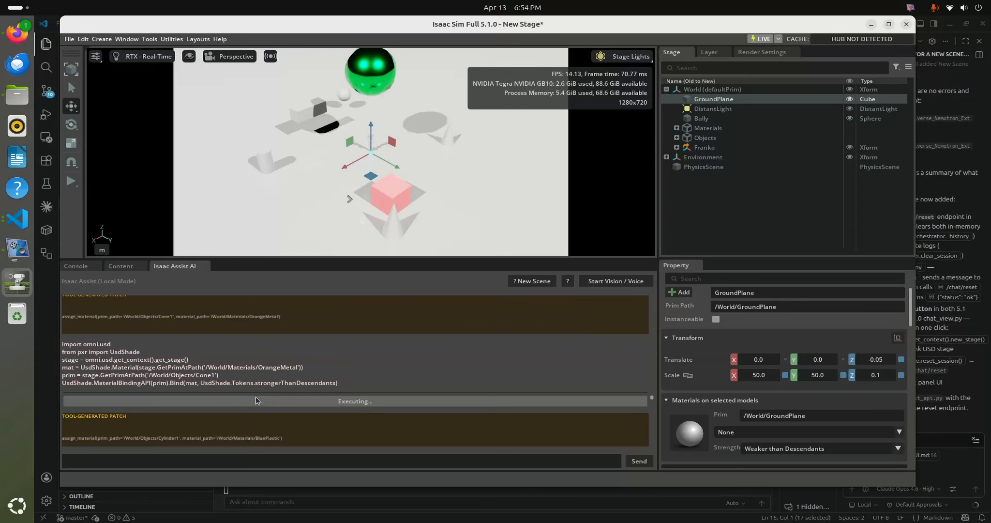
left_click(301, 367)
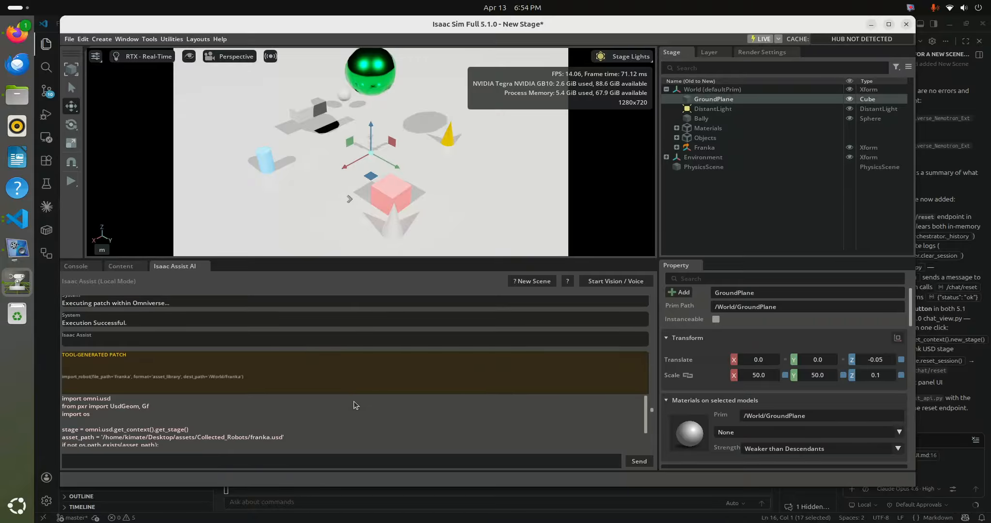
Step: Execute the patches that import the Franka robot at /World/Franka and create Box1 and Cone1 directly under /World
left_click(253, 421)
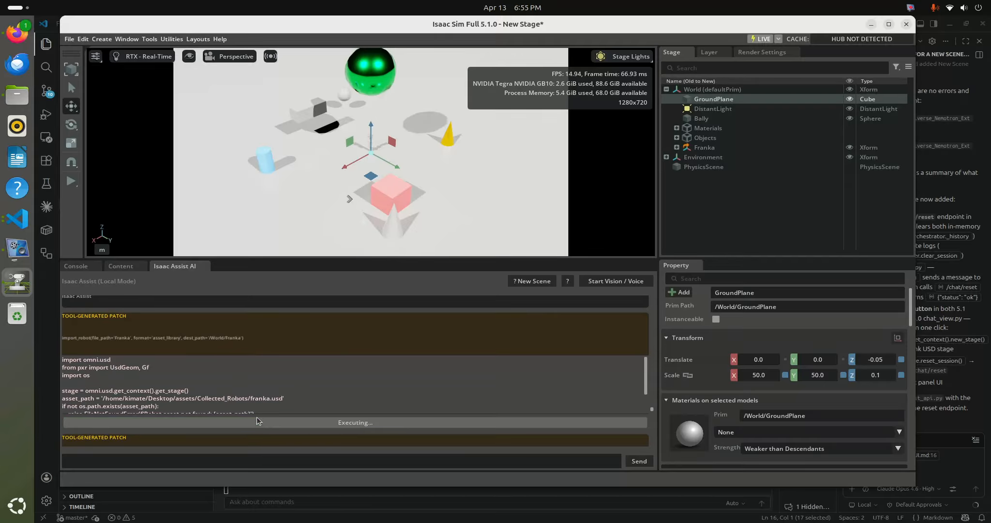
scroll(280, 406, "down", 2)
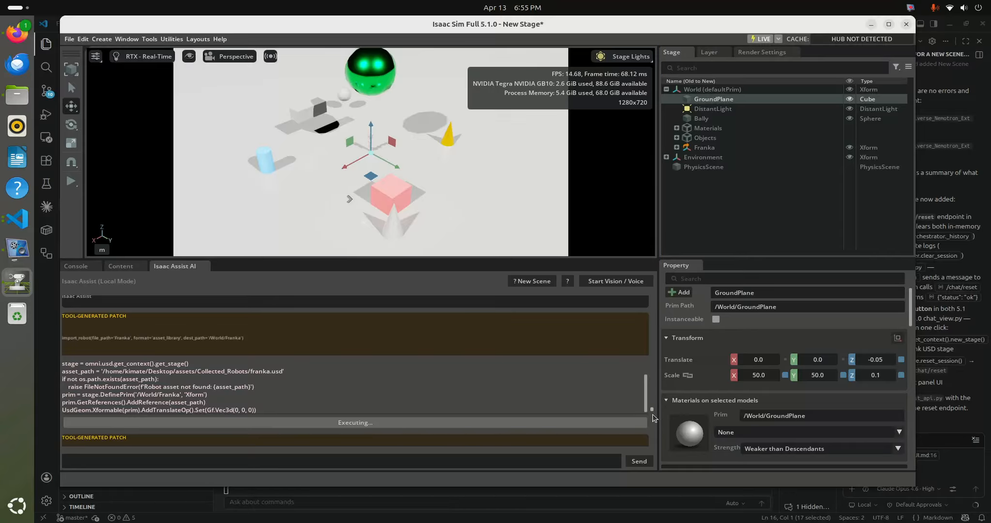
left_click(287, 321)
left_click(267, 443)
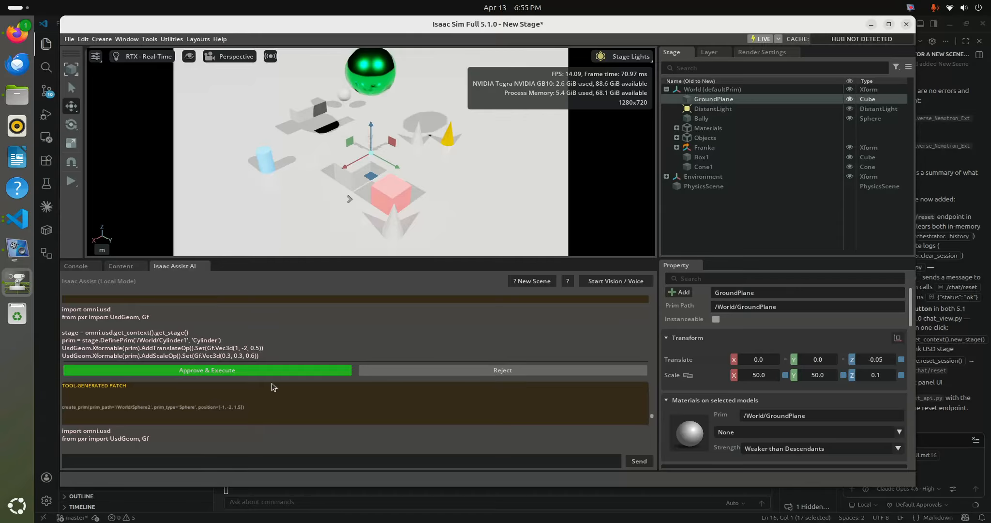
Step: Execute the patches that create Cylinder1, Sphere2 and the Box2 cube directly under /World
left_click(285, 370)
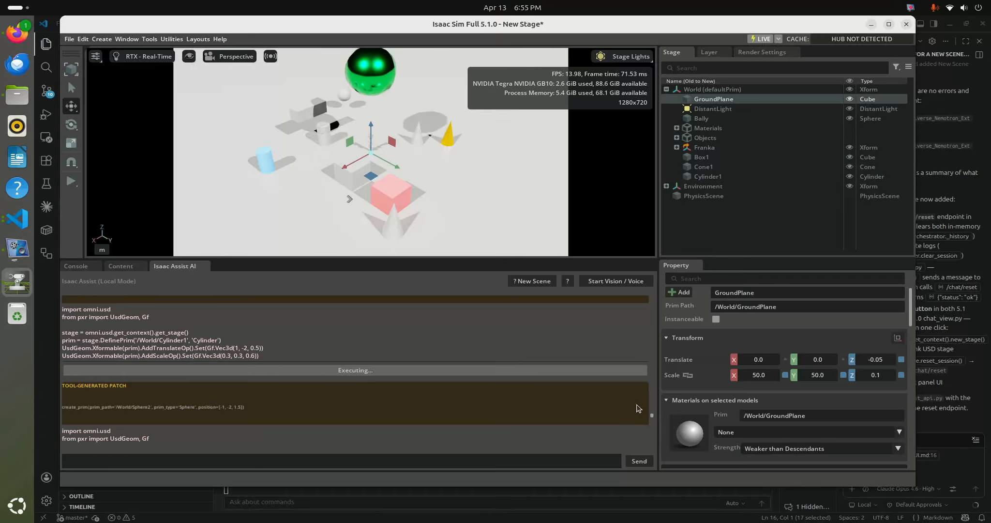
left_click(308, 411)
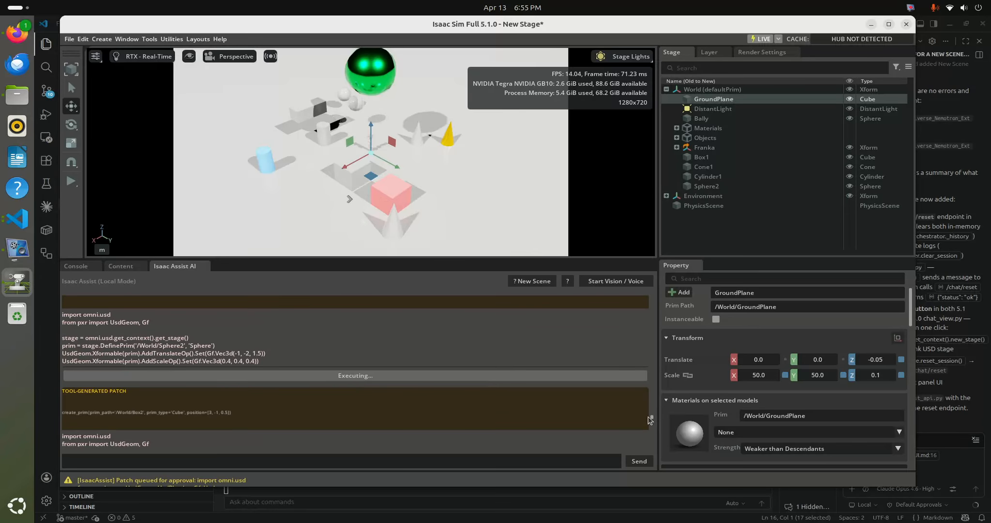
left_click(293, 381)
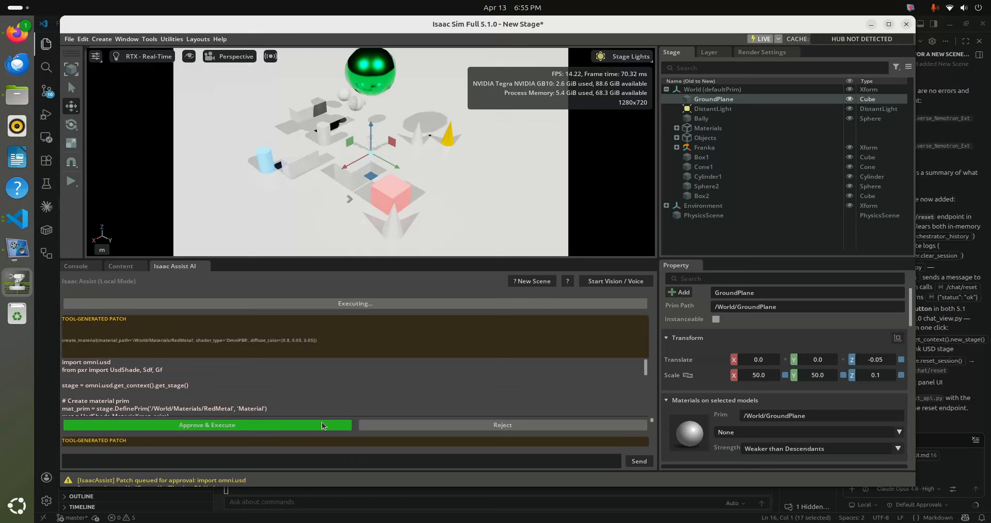
Step: Execute the patches that create the new materials, including RedMetal, OrangePlastic, YellowRubber and PurpleGlass
left_click(323, 424)
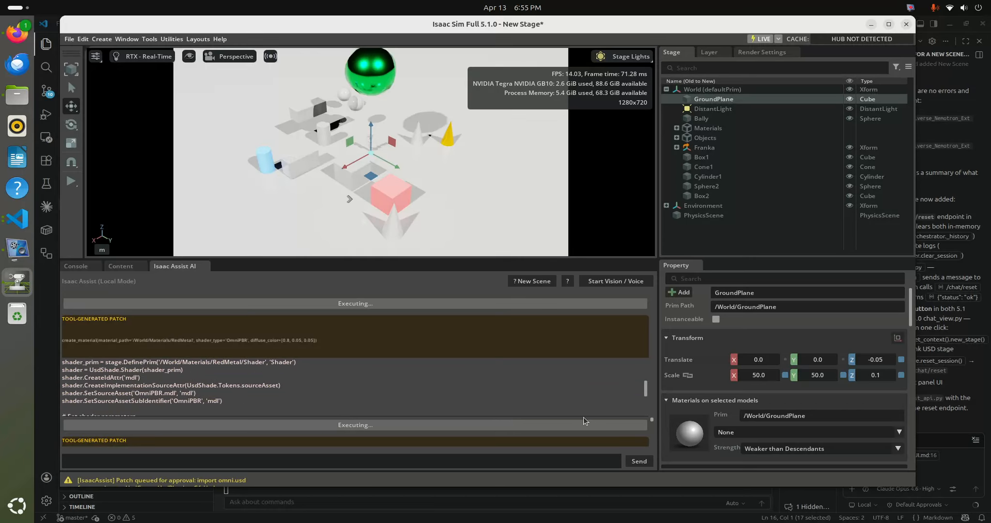
left_click(212, 430)
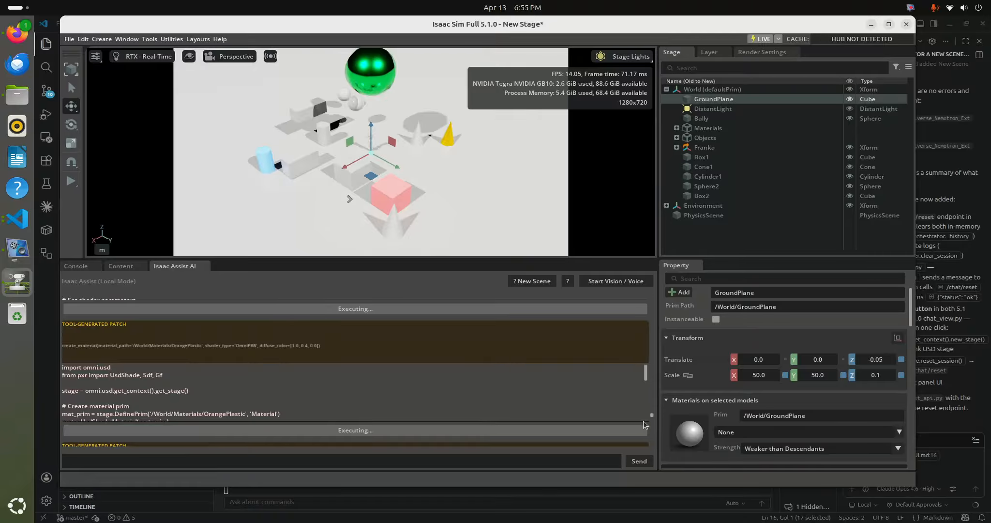
left_click(333, 436)
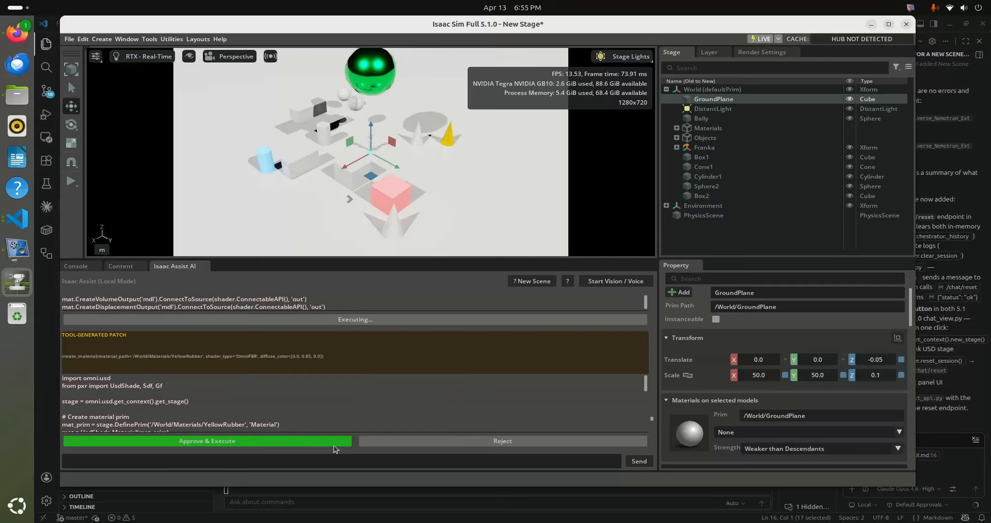
left_click(322, 441)
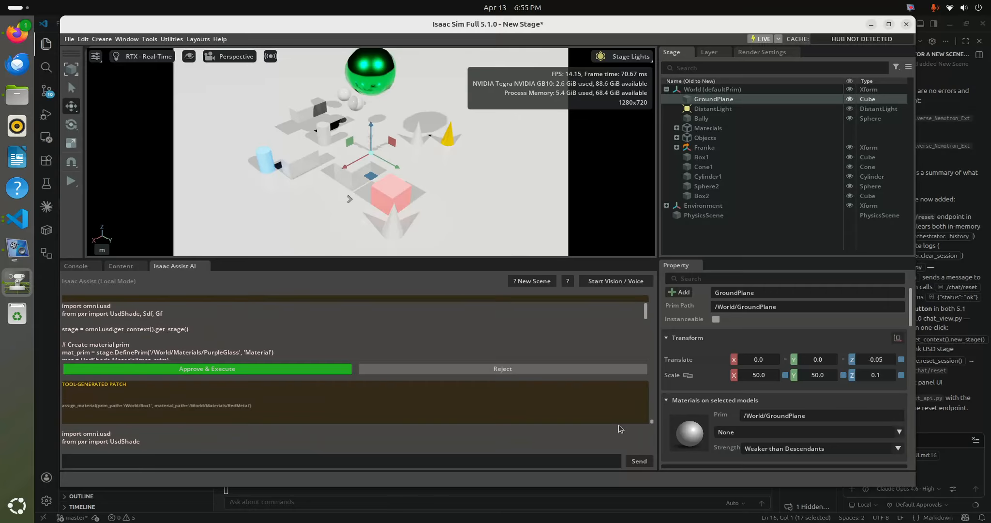
left_click(301, 407)
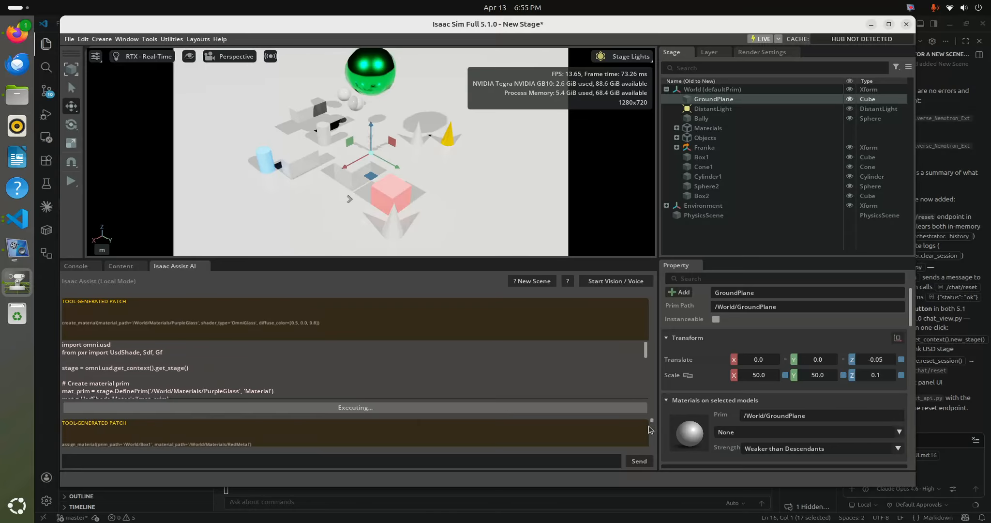
Step: Execute the patches that assign RedMetal to /World/Box1 and OrangePlastic to /World/Cone1, and review the scene layout summary
left_click(321, 414)
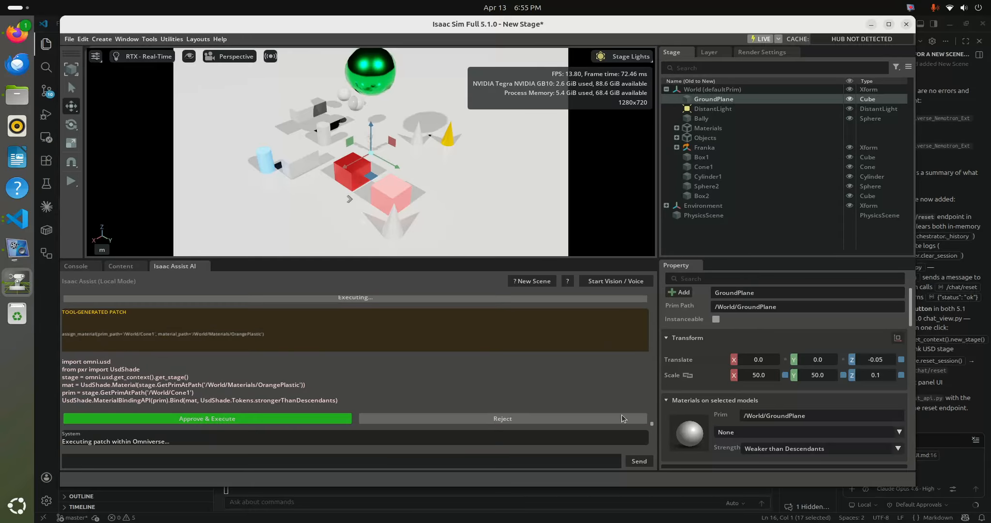
left_click(317, 417)
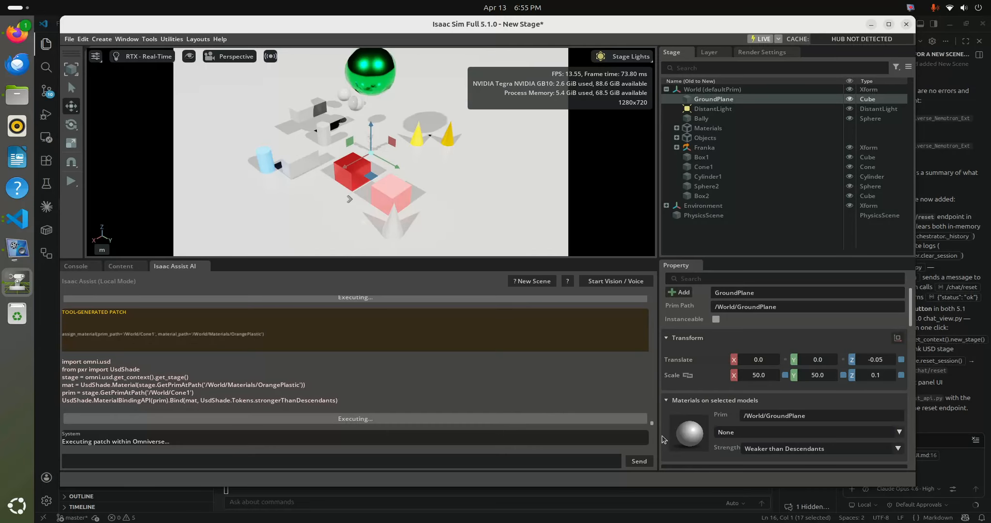
scroll(663, 439, "down", 4)
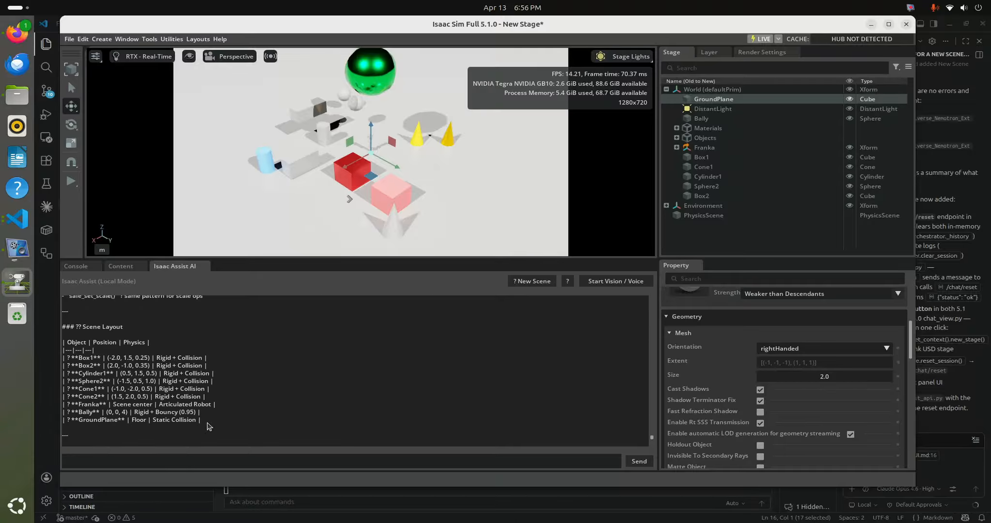
left_click(223, 375)
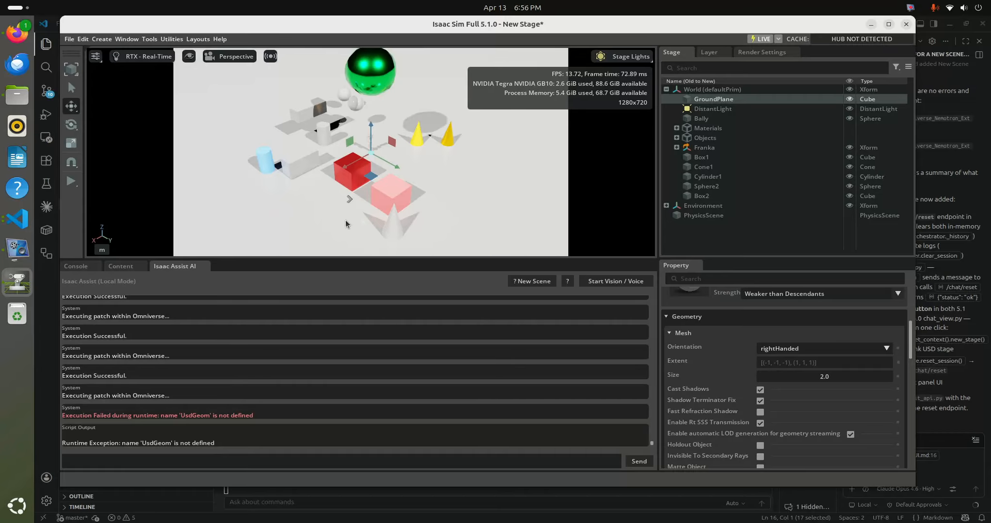
Step: Send the assistant the prompt "put a robot in the scene with ros2 enasbled parts"
scroll(349, 206, "up", 4)
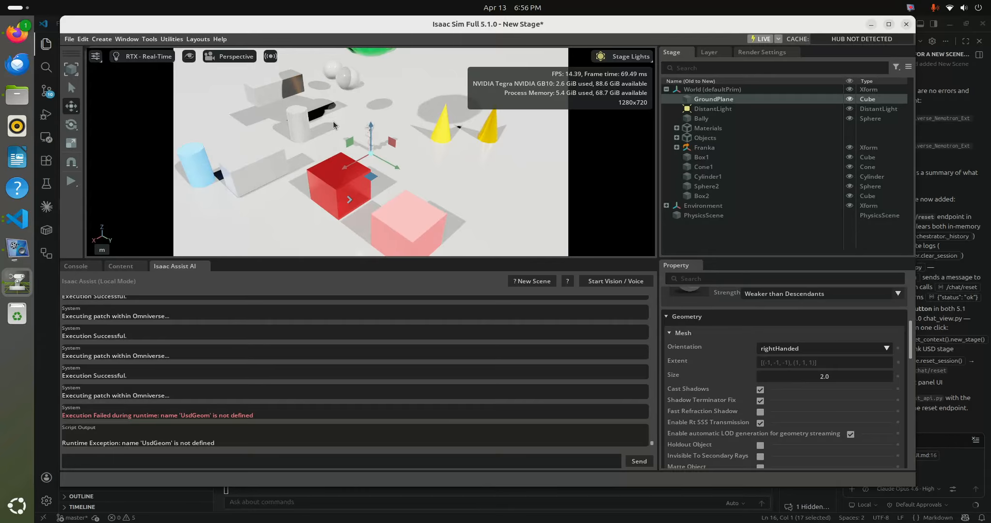
scroll(334, 128, "down", 5)
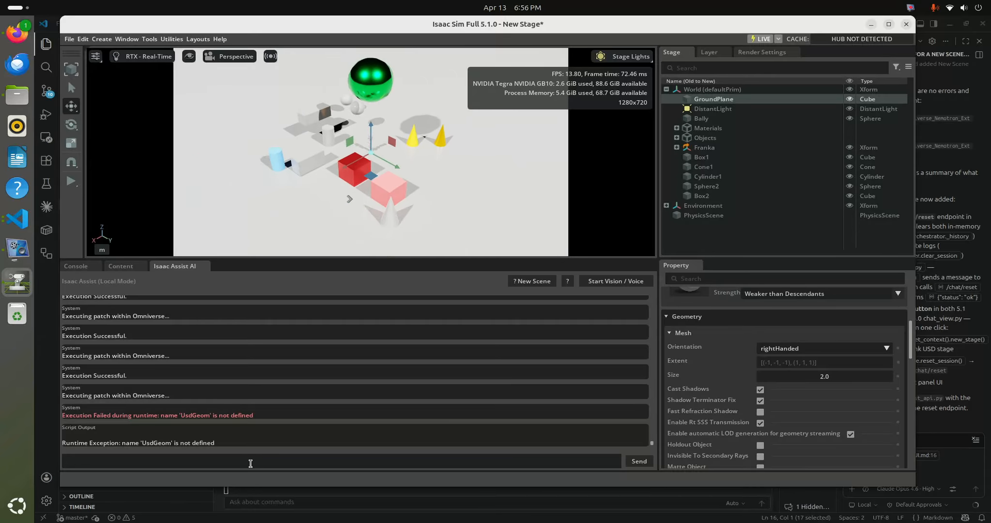
left_click(251, 463)
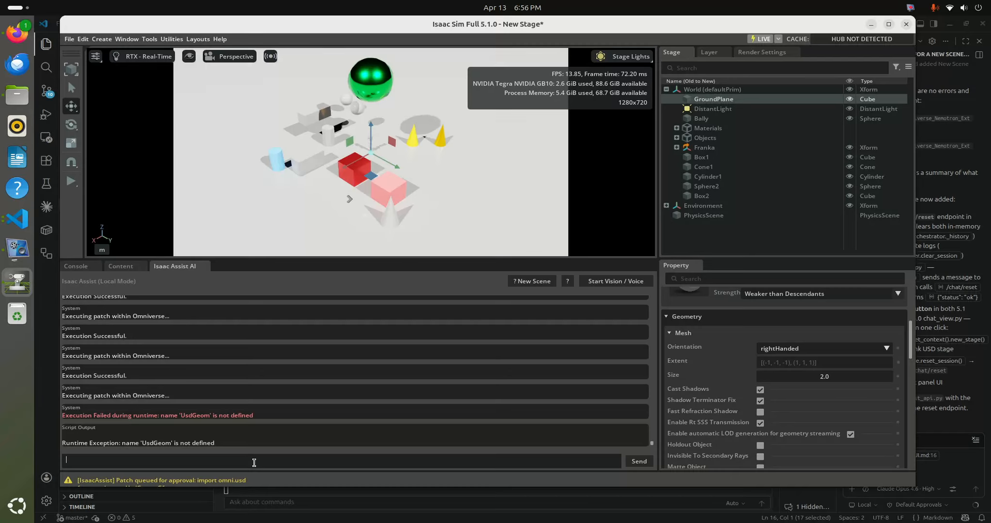
type("pl")
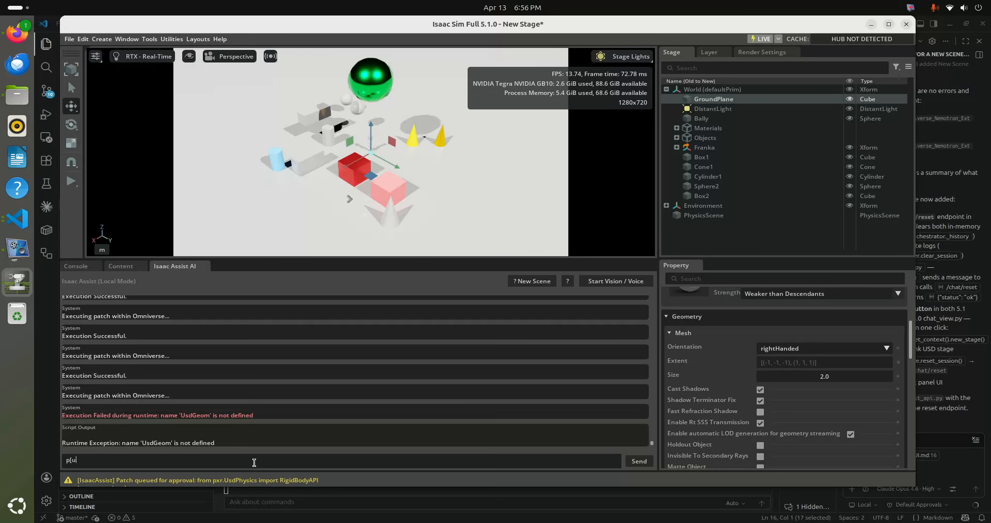
key("BackSpace")
type("ut a robot in the scene with ros2 enasbled ")
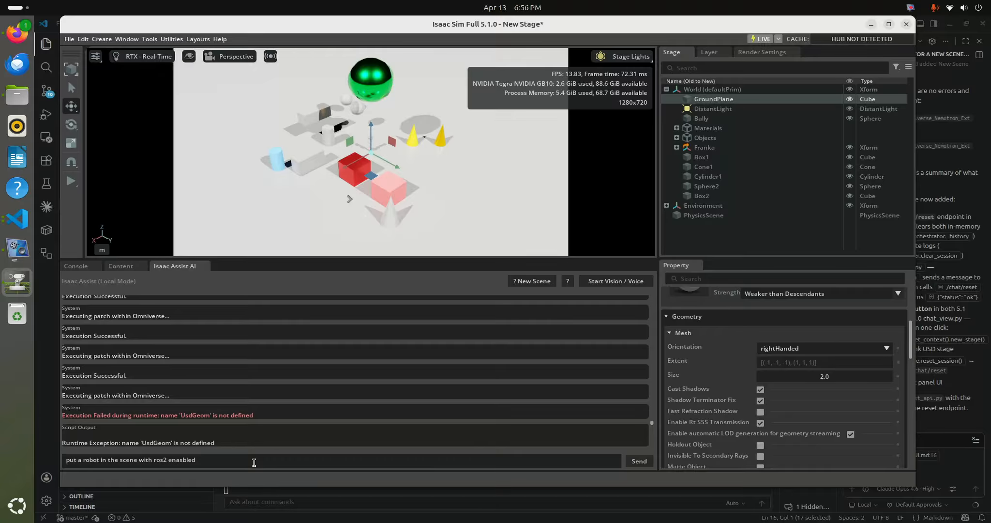
type("parts")
left_click(640, 461)
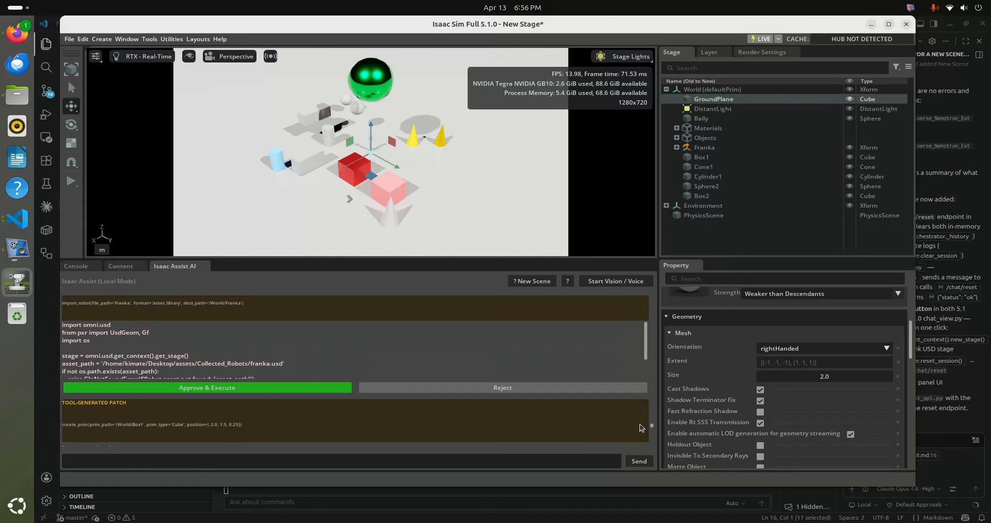
Step: Execute the patches for importing the Franka robot and creating Box1, Box2 and Cylinder1 at their new positions under /World
left_click(304, 389)
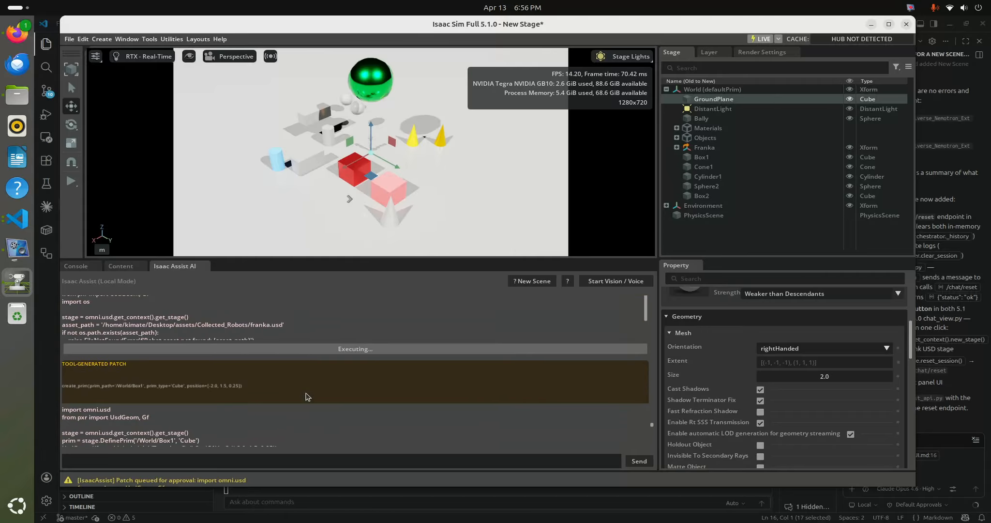
left_click(310, 431)
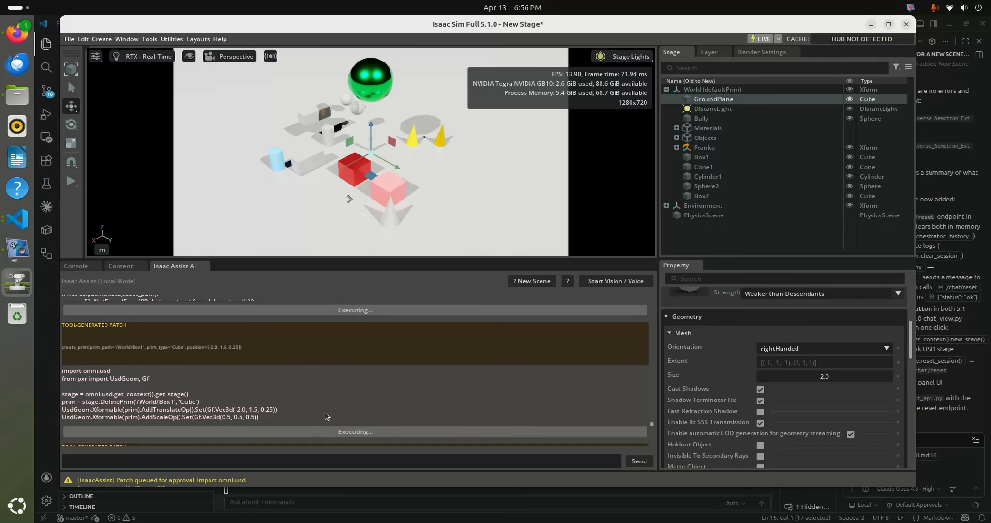
left_click(325, 397)
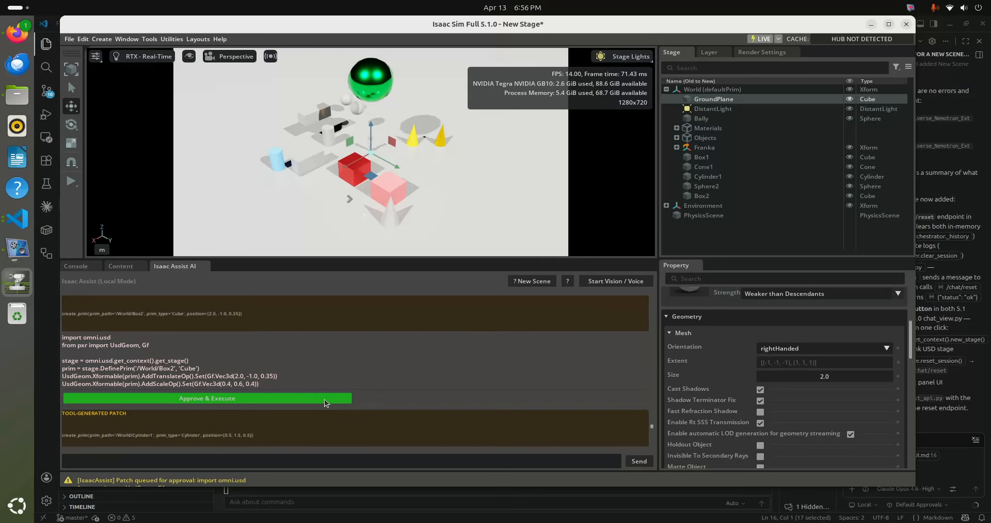
left_click(342, 403)
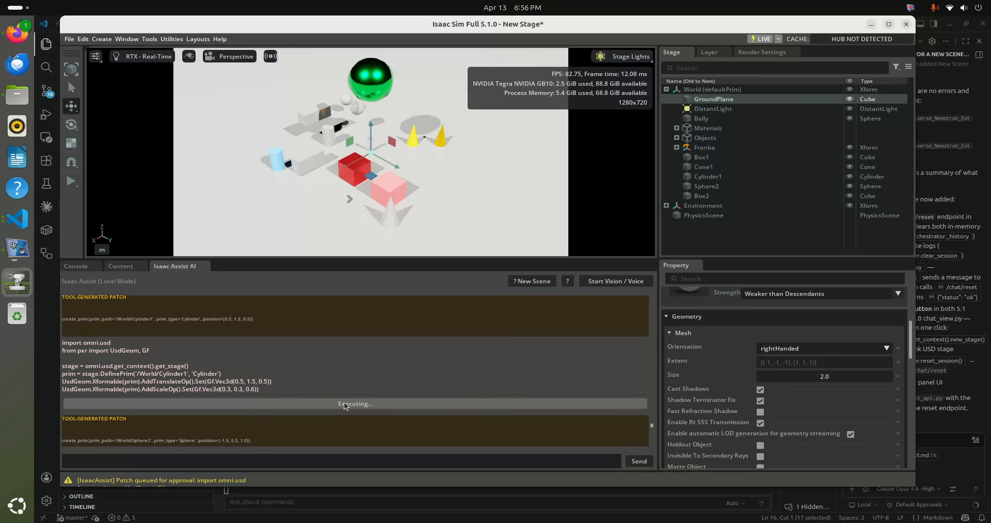
Step: Execute the queued patches that create Sphere2, Cone1 and Cone2 under /World
left_click(334, 409)
left_click(322, 415)
left_click(334, 380)
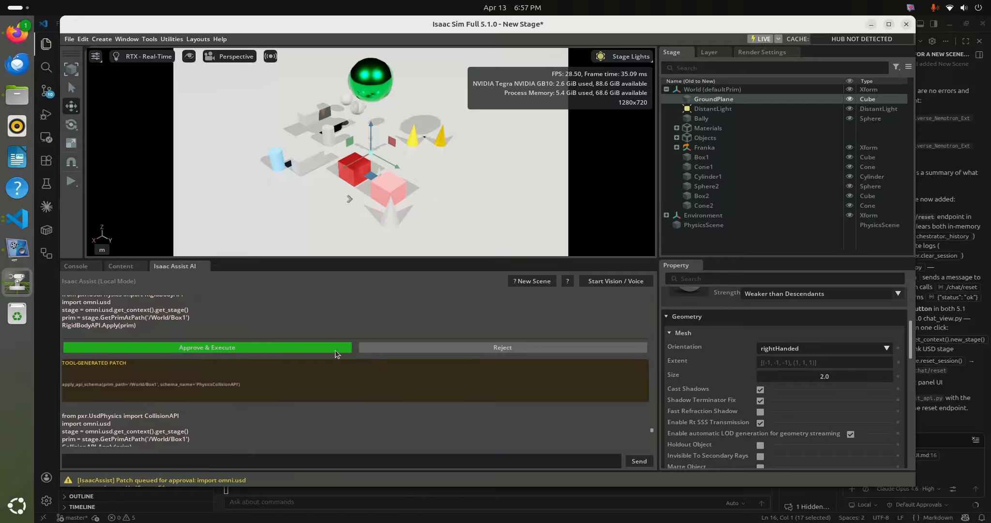
Step: Execute the patches that apply PhysicsRigidBodyAPI and PhysicsCollisionAPI to /World/Box1 and /World/Box2
left_click(335, 349)
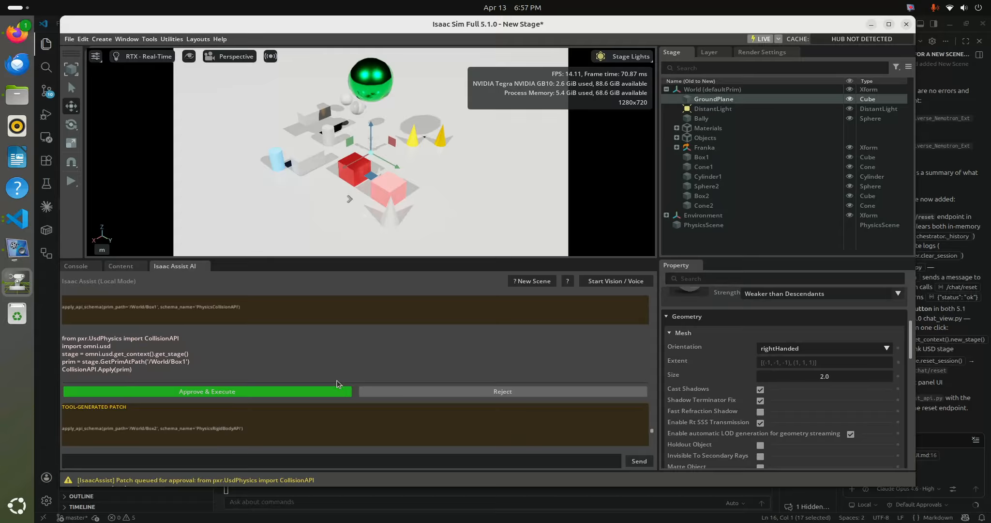
left_click(328, 391)
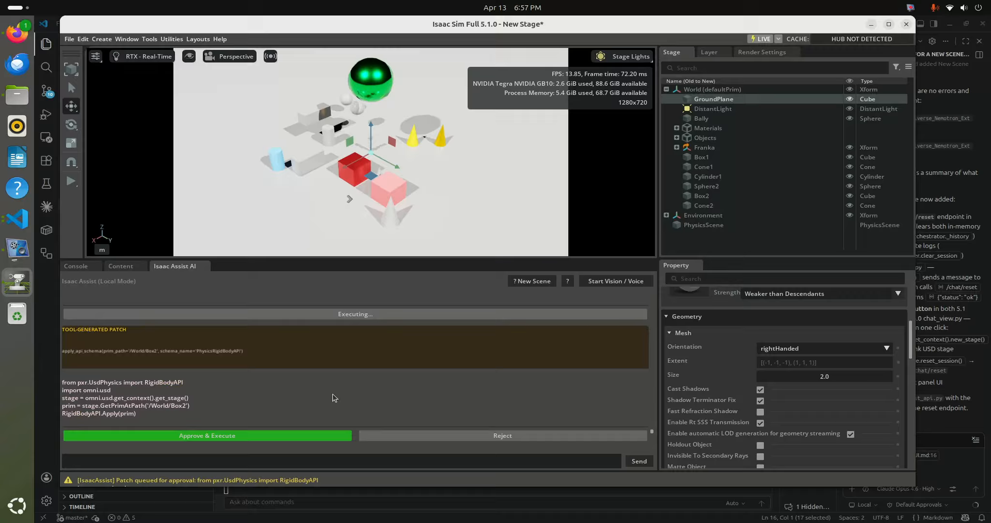
left_click(308, 436)
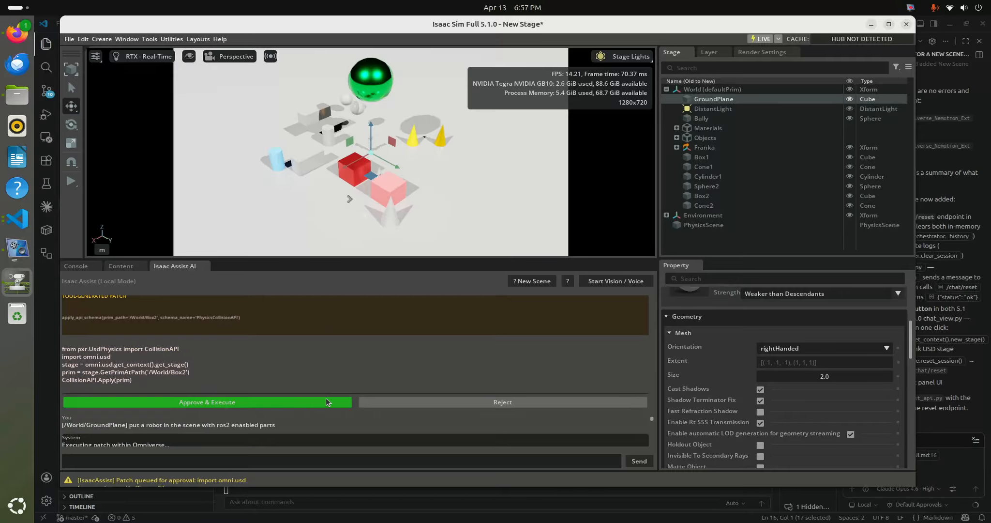
left_click(326, 400)
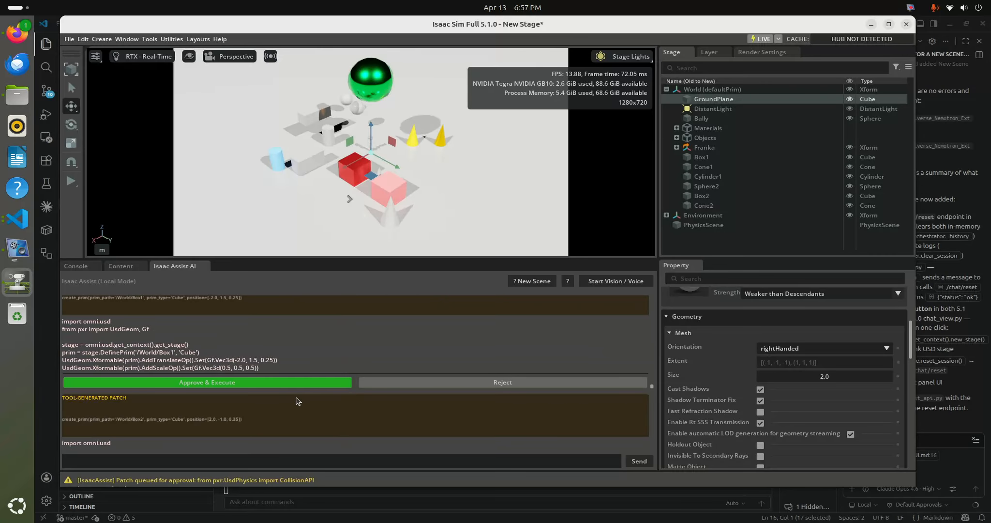
Step: Execute the patches that create Box1 at (-2.0, 1.5, 0.25), Box2 at (2.0, -1.0, 0.35), Cylinder1, Sphere2, Cone1 and Cone2 at (1.5, 2.0, 0.5)
left_click(299, 382)
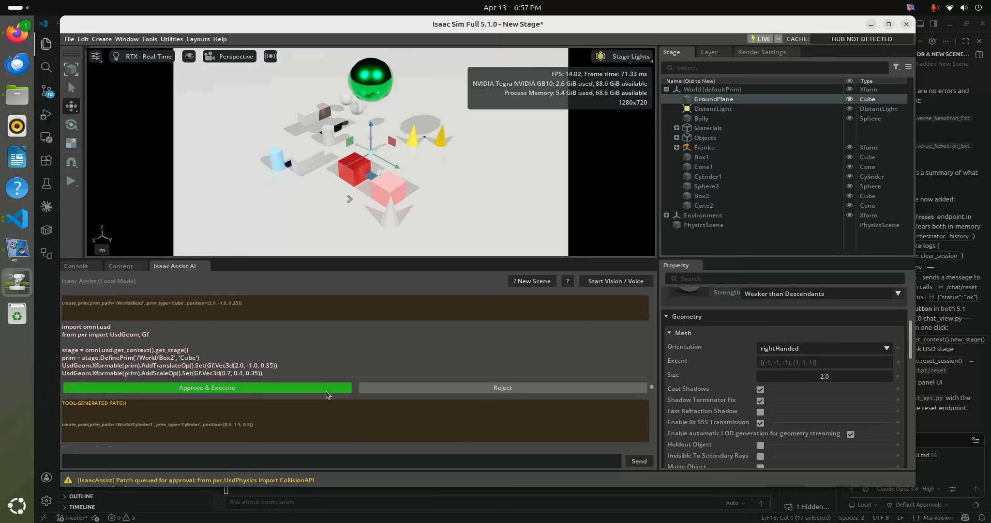
left_click(327, 390)
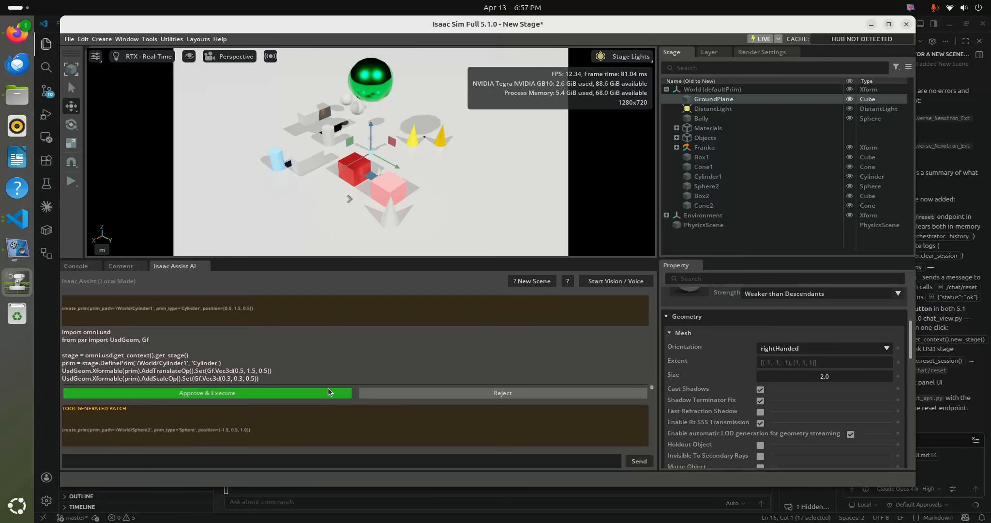
left_click(323, 392)
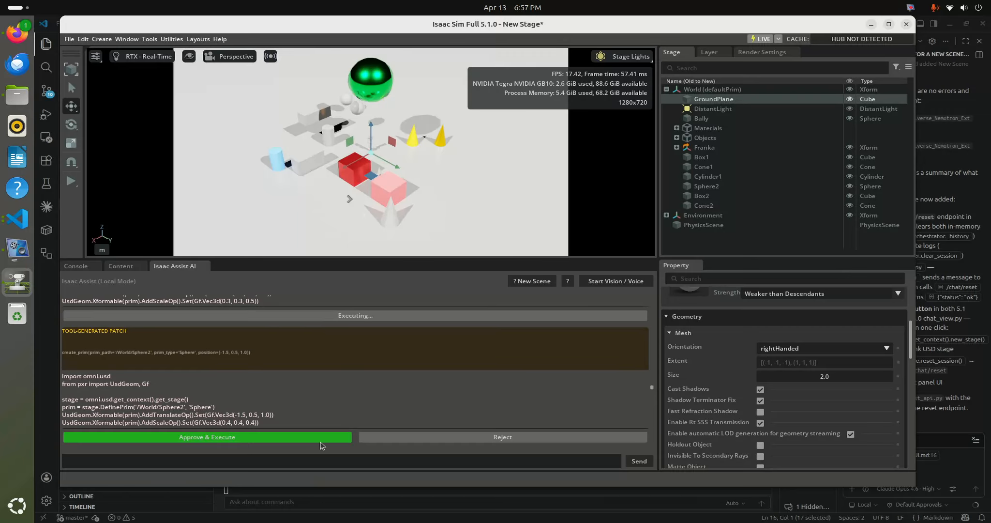
left_click(321, 438)
left_click(340, 406)
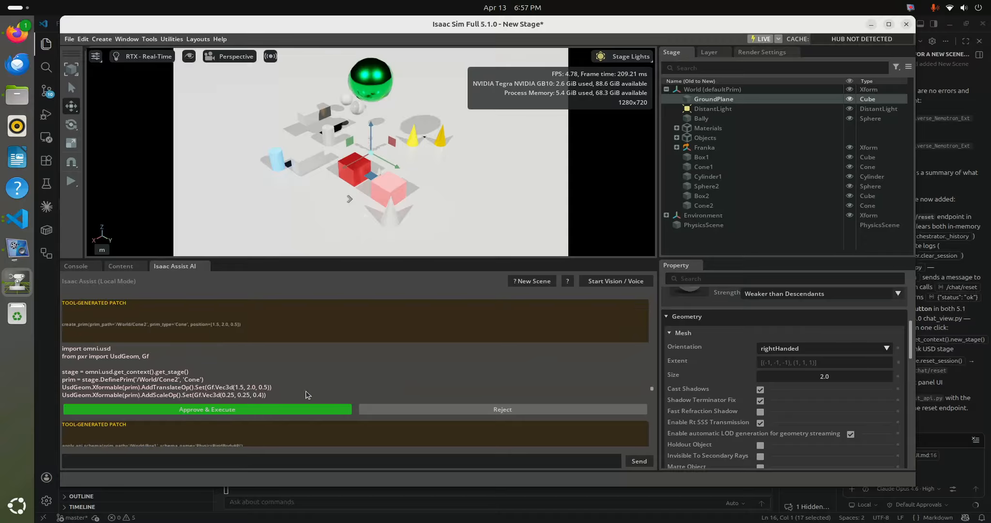
left_click(334, 409)
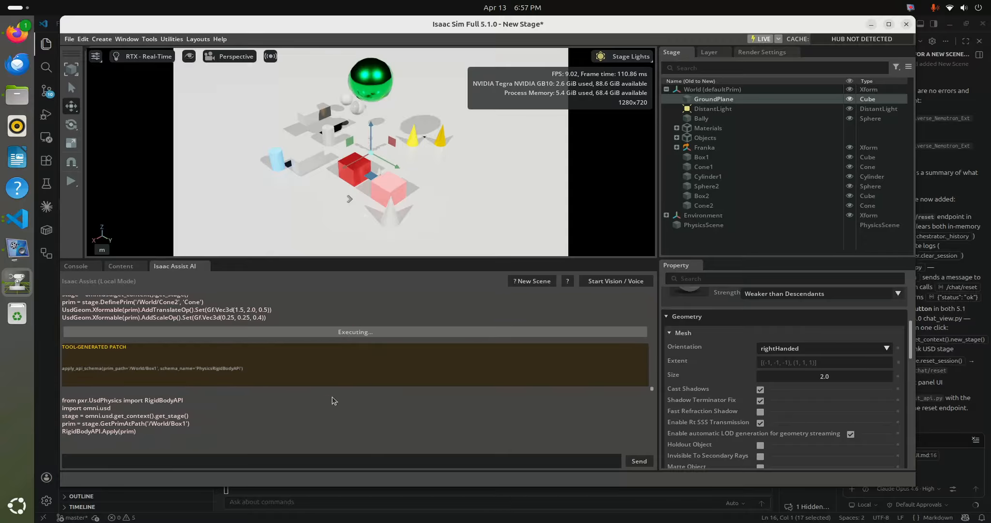
Step: Execute the next set of rigid body and collision API patches for /World/Box1 and /World/Box2
left_click(330, 338)
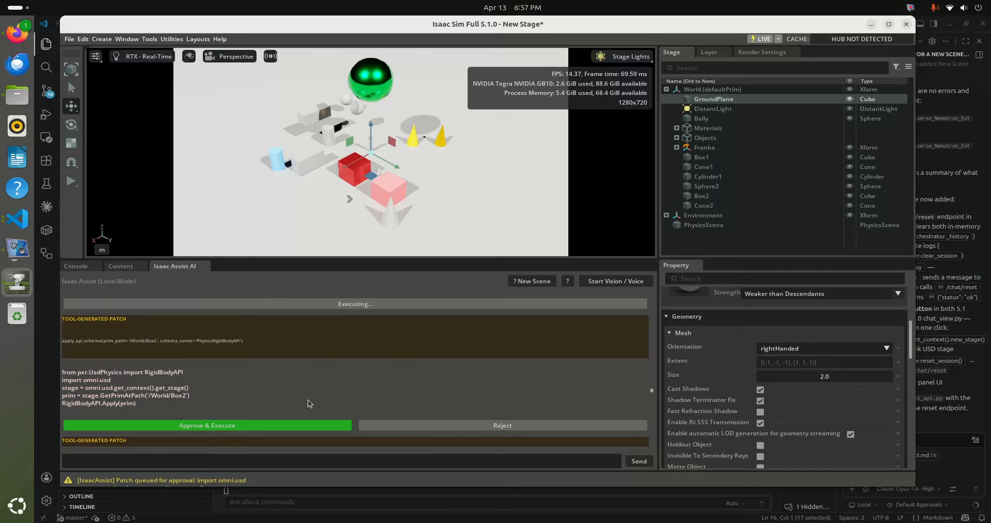
left_click(303, 427)
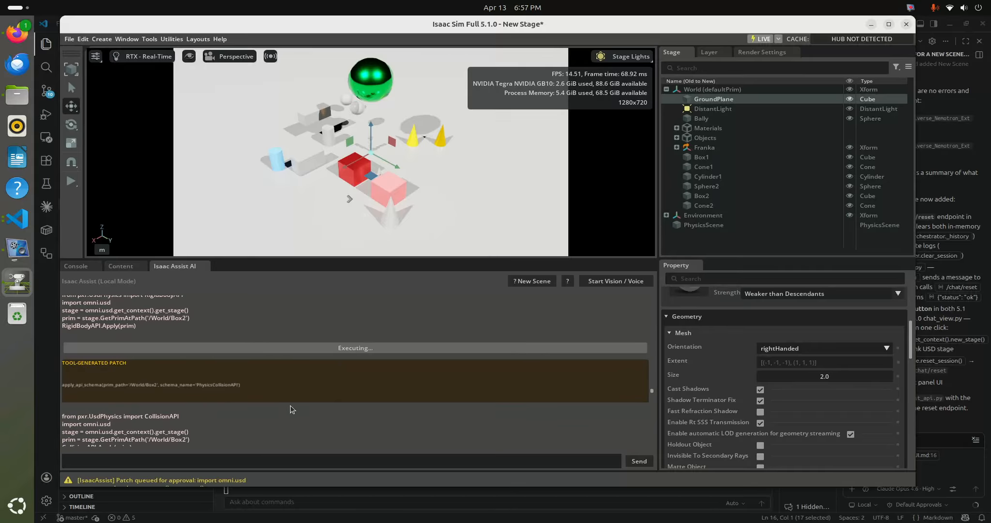
left_click(298, 354)
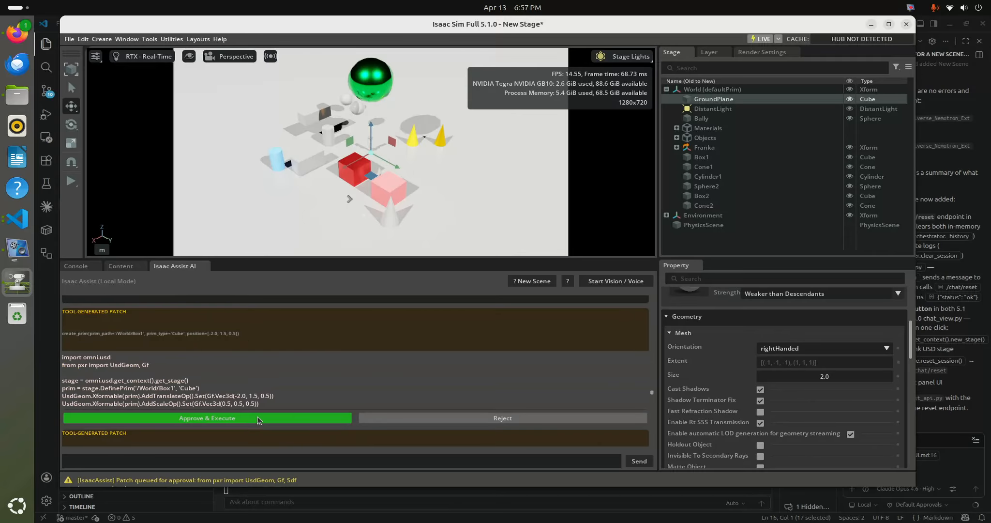
Step: Execute the patches that create Box1 at (-2.0, 1.5, 0.5), Box2 at (2.0, -1.0, 0.5), Cylinder1, Sphere2, Cone1 and Cone2 at (1.5, 1.5, 0.5)
left_click(261, 416)
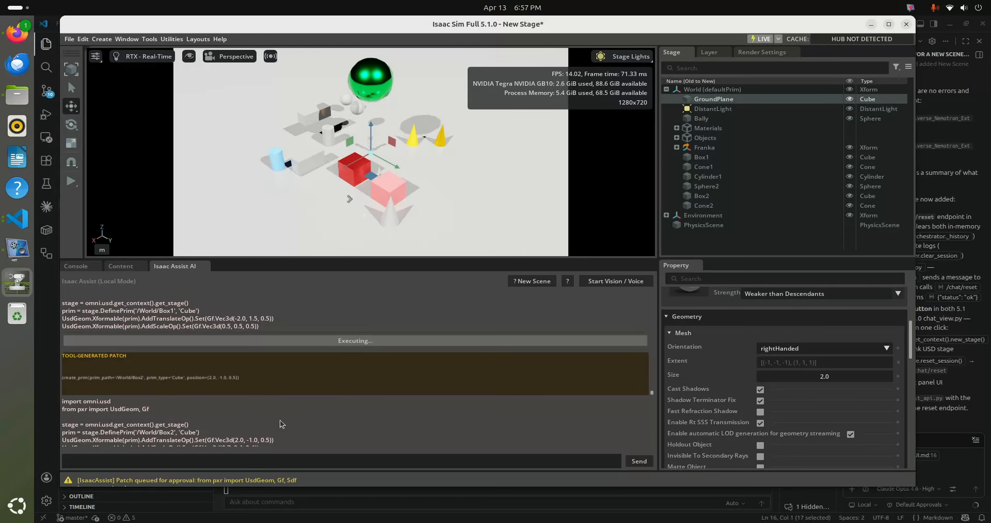
left_click(297, 382)
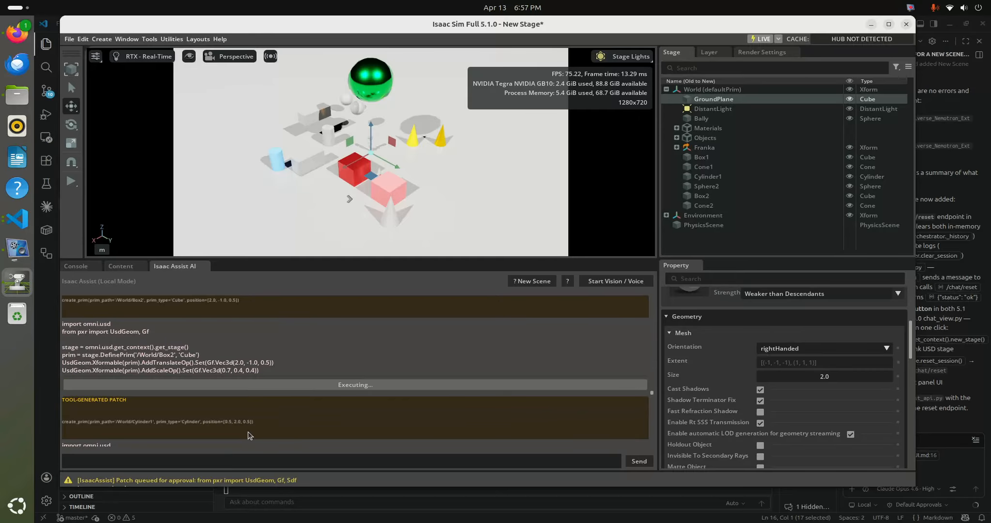
left_click(270, 394)
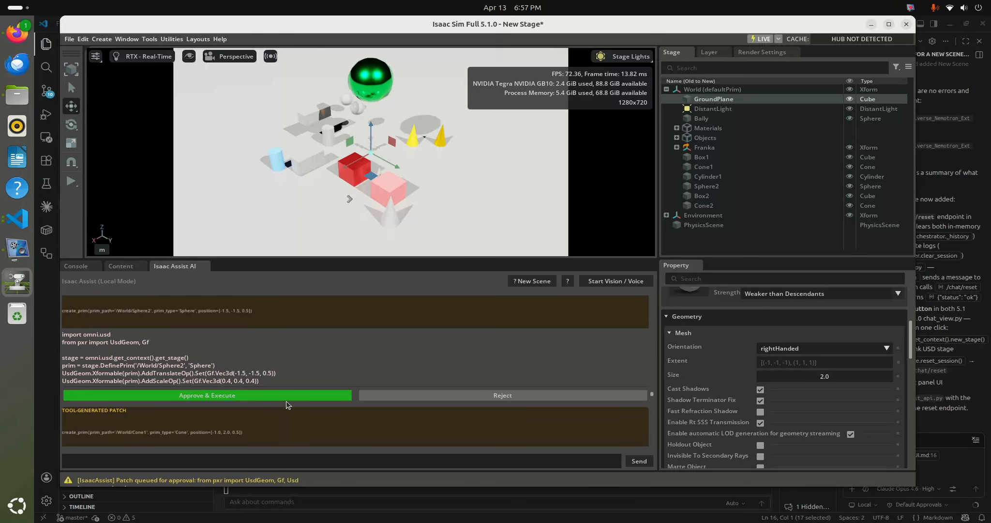
left_click(292, 396)
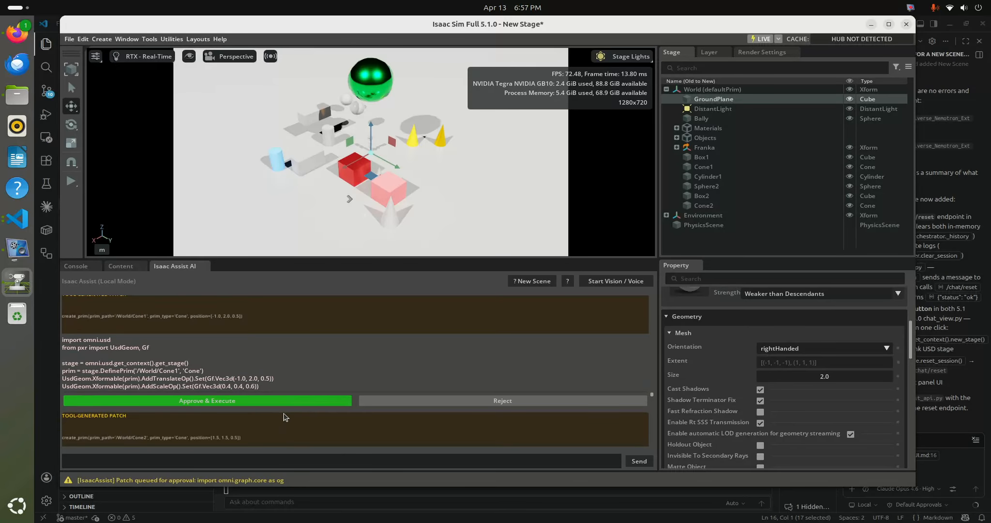
left_click(285, 400)
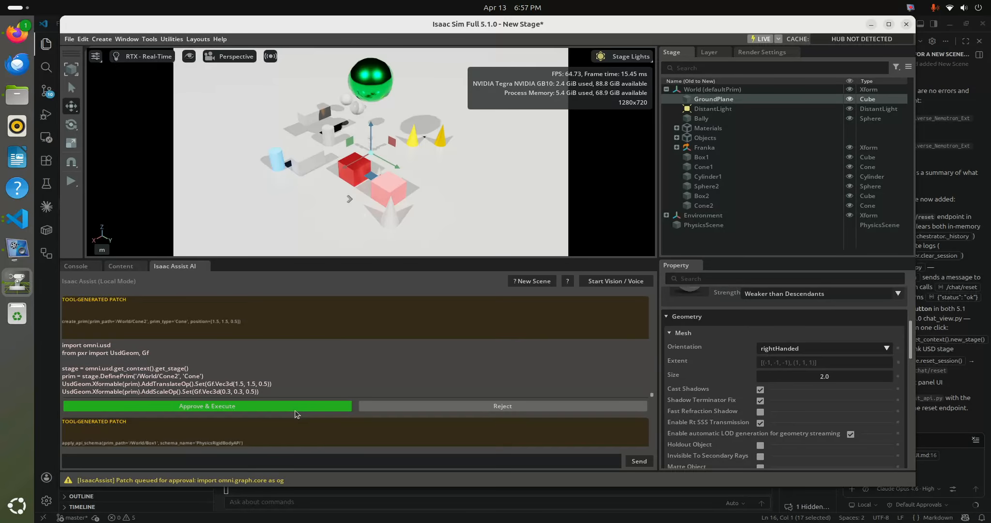
left_click(293, 408)
Step: Execute the rigid body and collision schema patches for Box1 and Box2 that follow the Cone2 patch
left_click(308, 370)
left_click(299, 386)
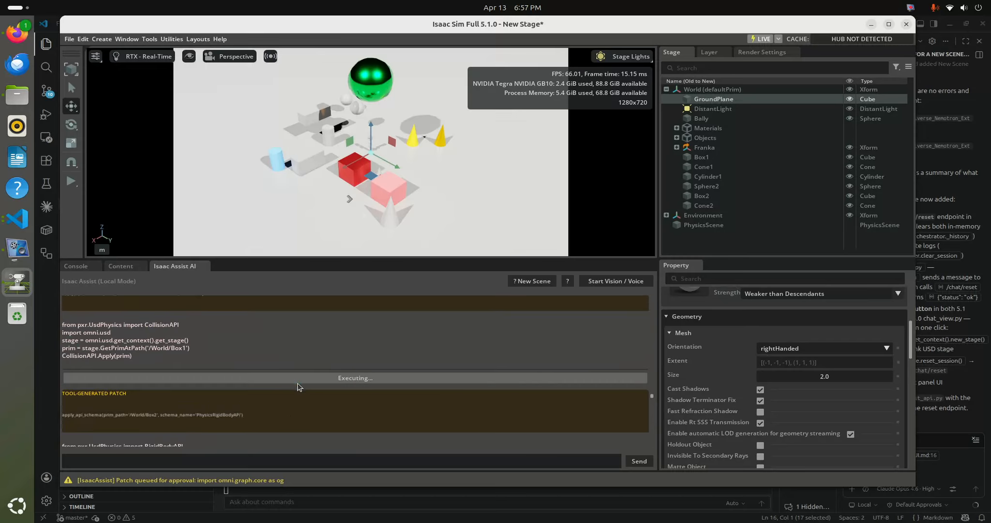
left_click(296, 420)
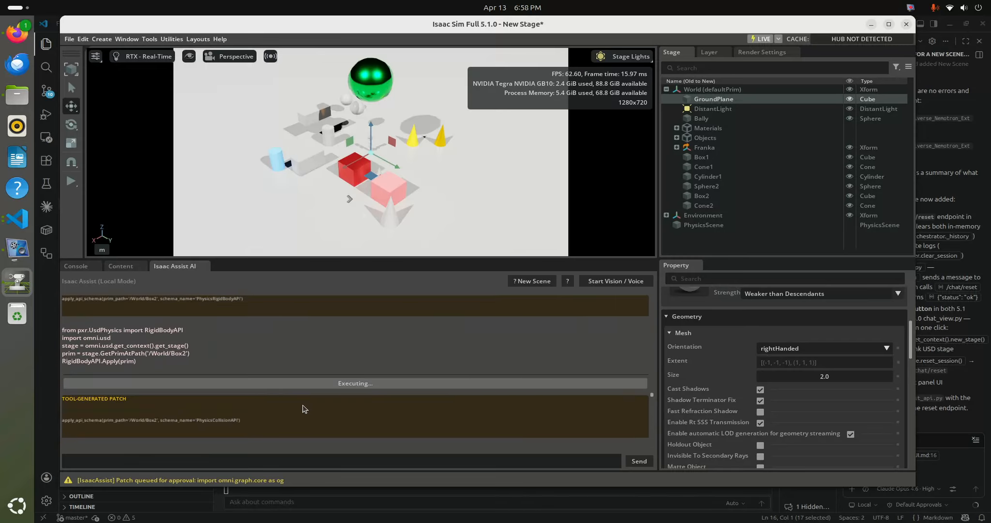
left_click(303, 351)
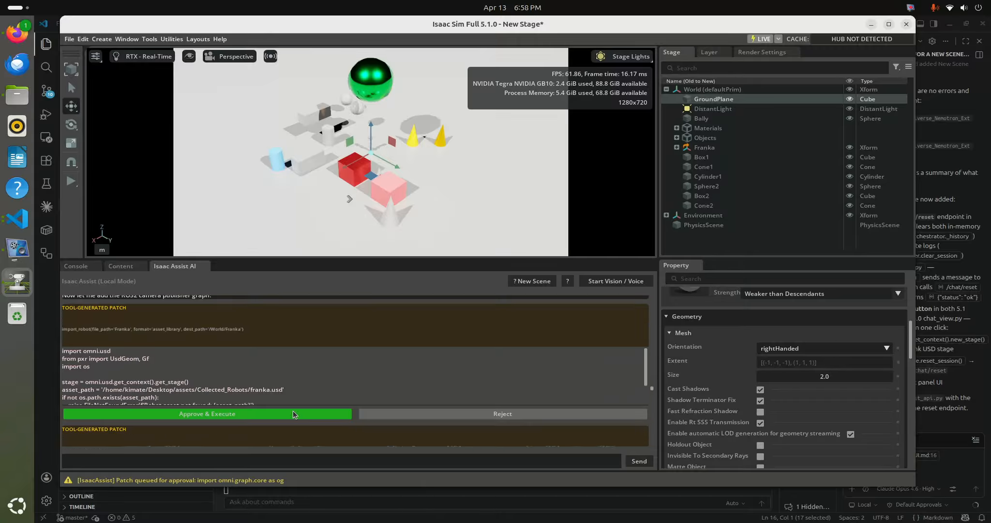
Step: Execute the patches that import franka.usd to /World/Franka and build /World/Franka/ROS2Graph, and review the graph's node connections
left_click(300, 375)
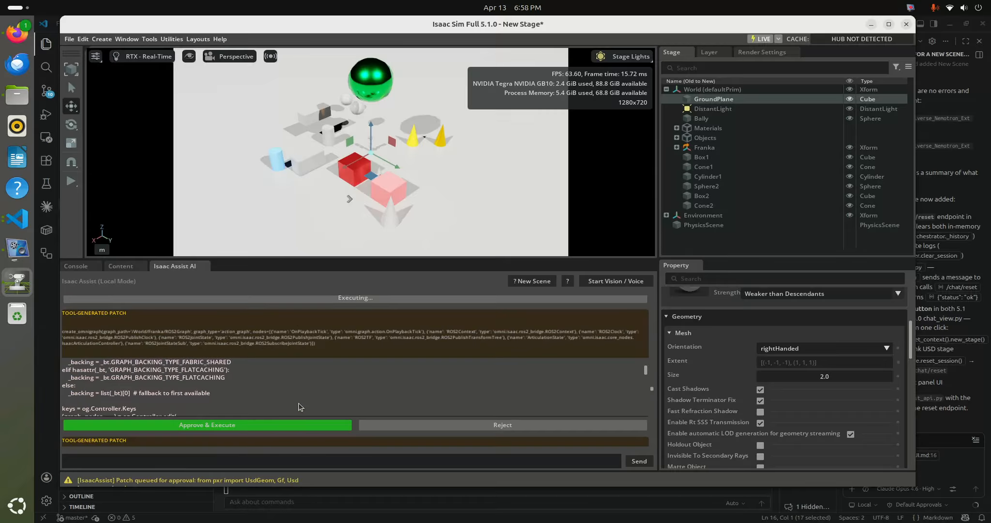
left_click(286, 424)
scroll(319, 387, "down", 5)
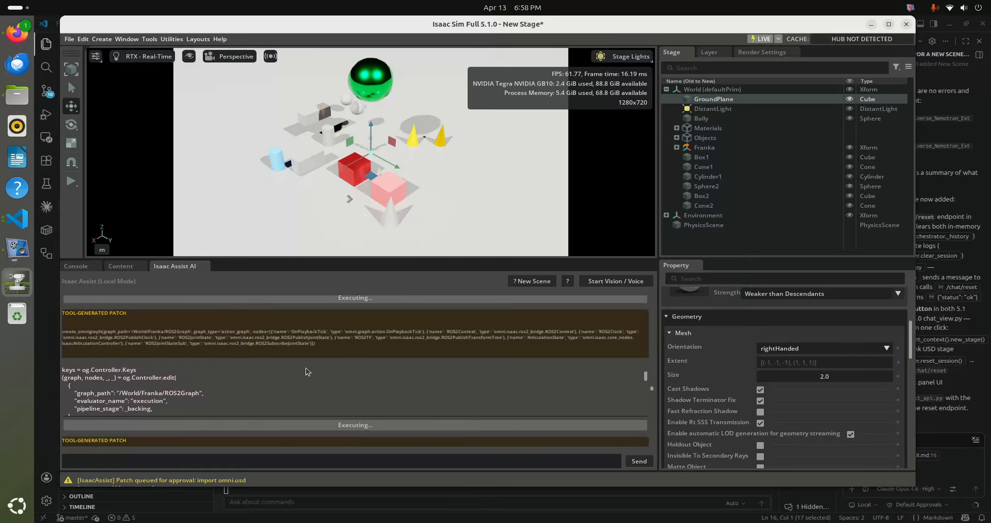
scroll(343, 389, "down", 3)
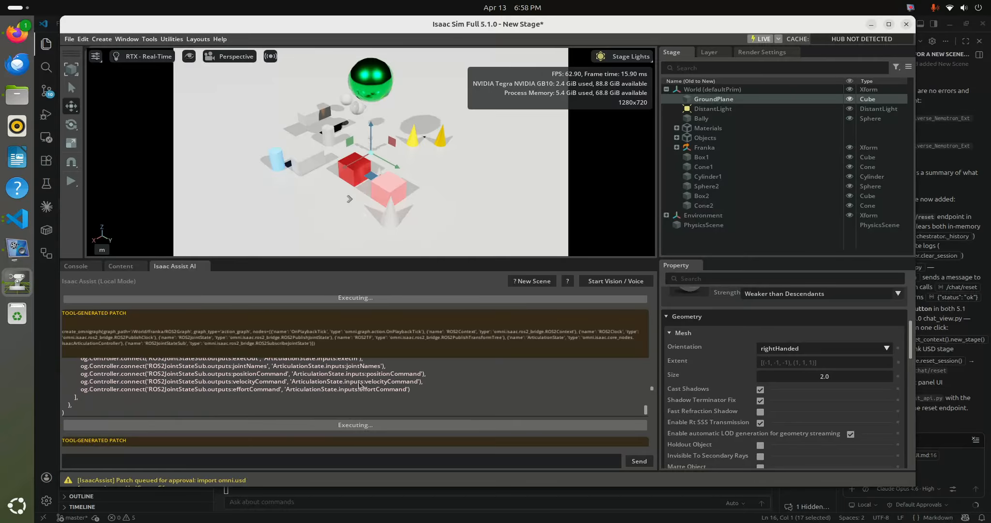
scroll(357, 388, "up", 3)
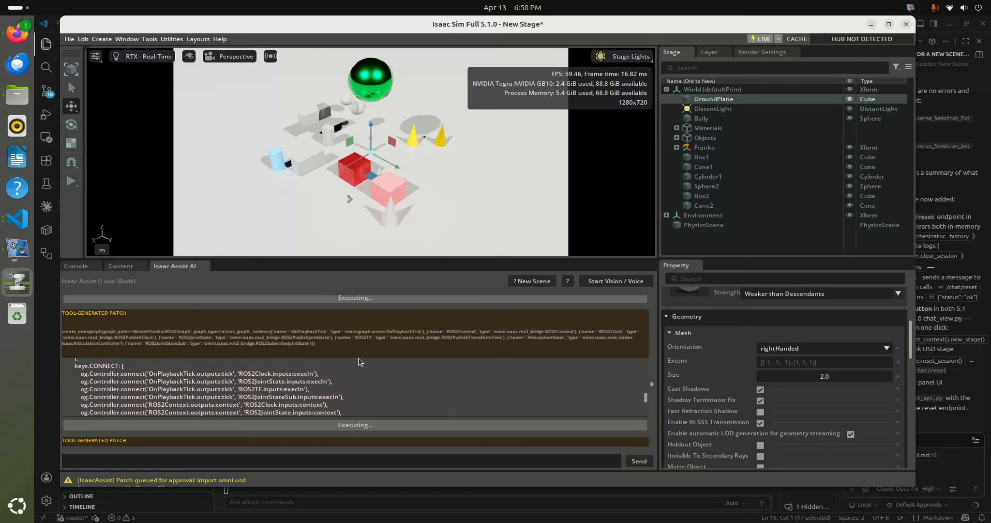
scroll(323, 392, "down", 3)
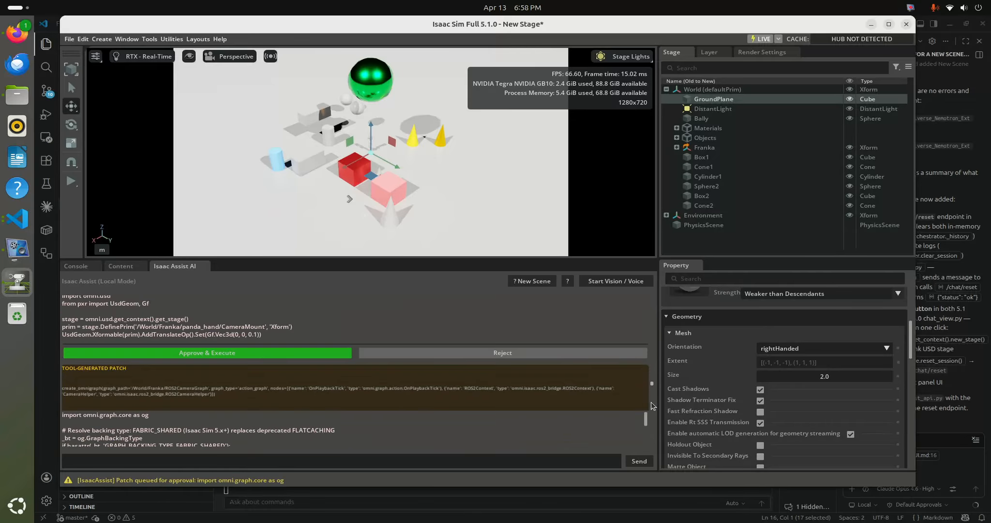
Step: Execute the patches that add CameraMount under /World/Franka/panda_hand at (0, 0, 0.1) and create /World/Franka/ROS2CameraGraph
left_click(296, 353)
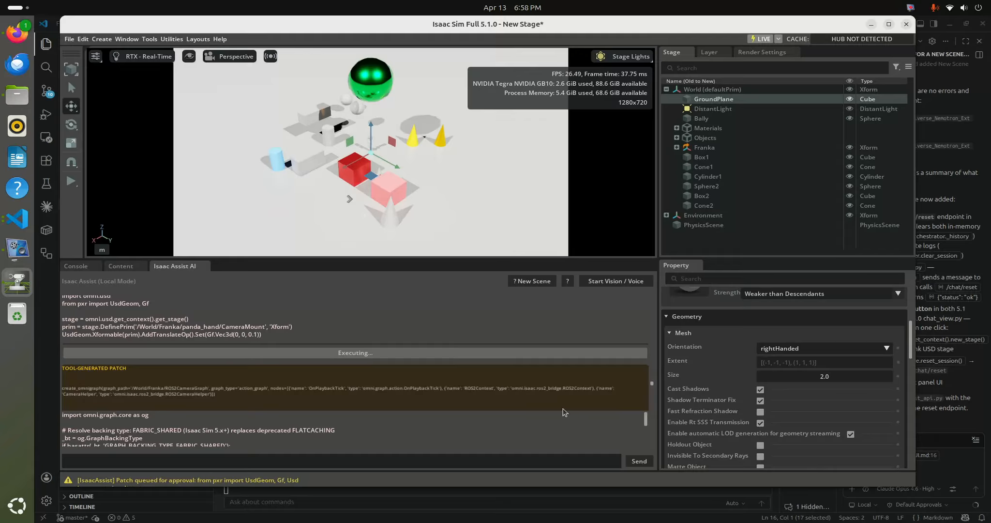
left_click(295, 358)
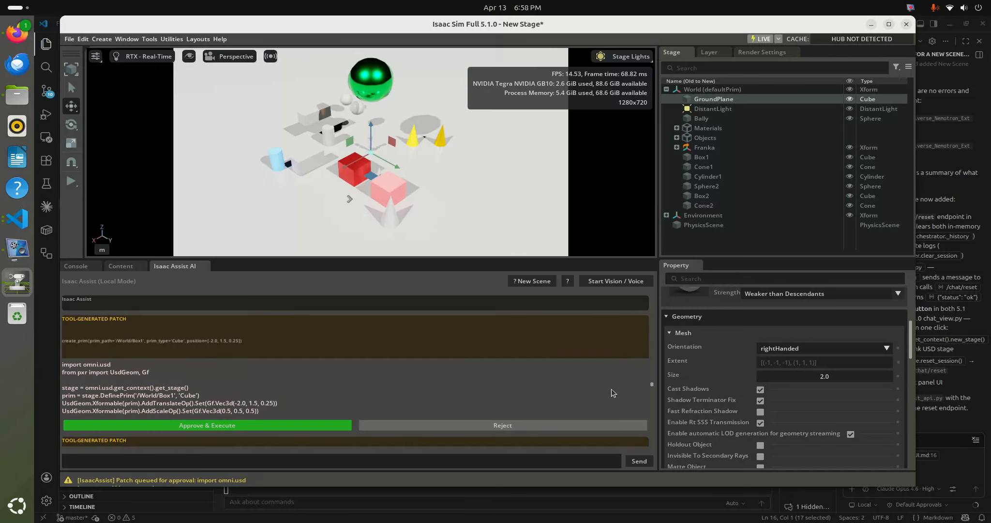
Step: Execute the patches that create Box1, Box2, Cylinder1, Sphere2 at (-1.5, 0.5, 1.0), Cone1 at (-1.0, -2.0, 0.5) and Cone2 at (1.5, 2.0, 0.5)
left_click(305, 387)
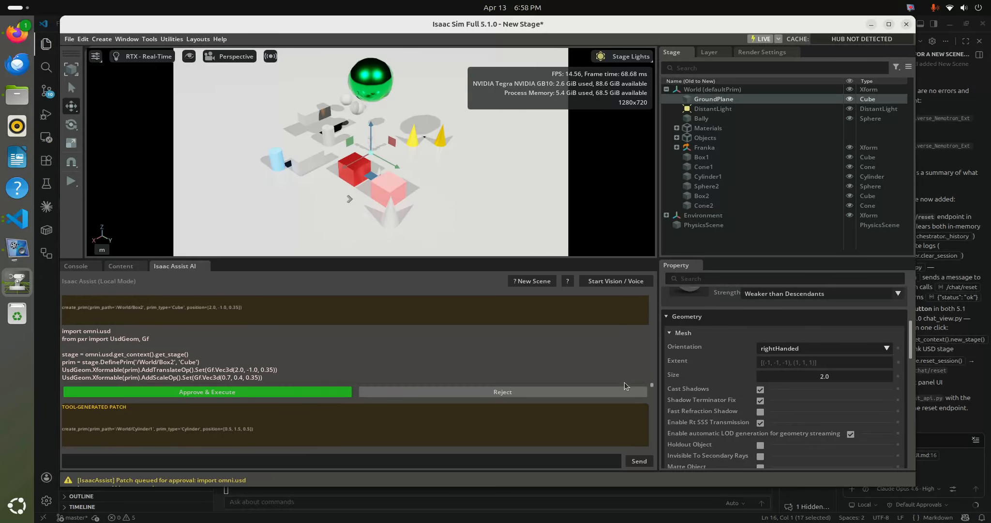
left_click(321, 353)
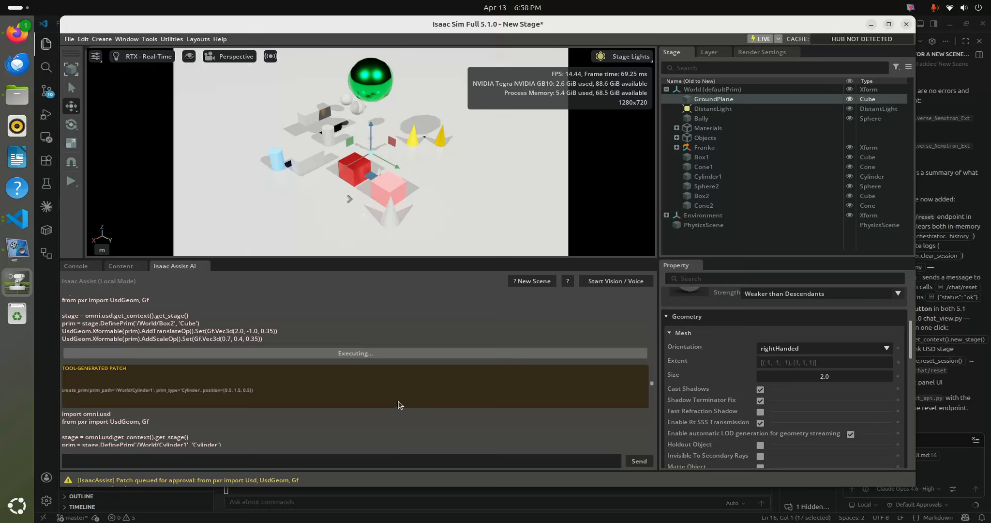
left_click(339, 397)
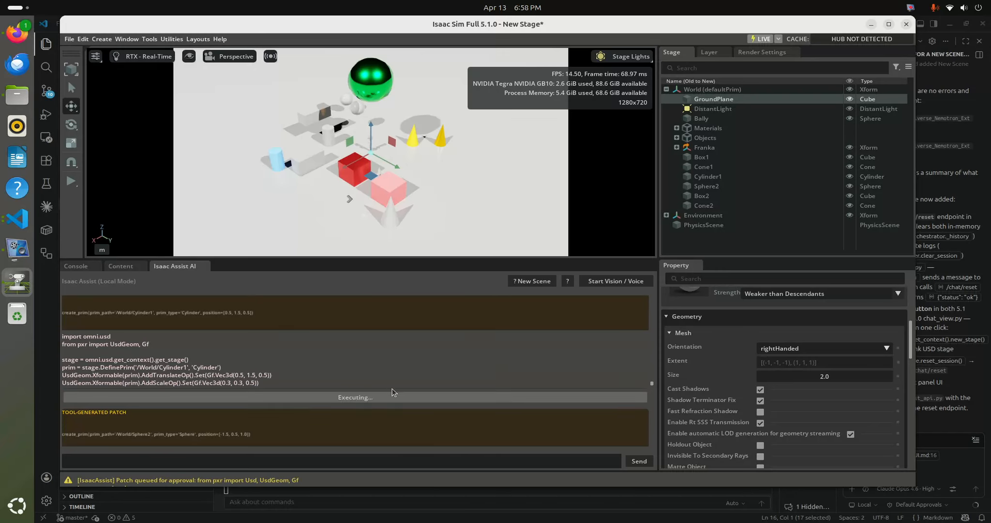
left_click(341, 367)
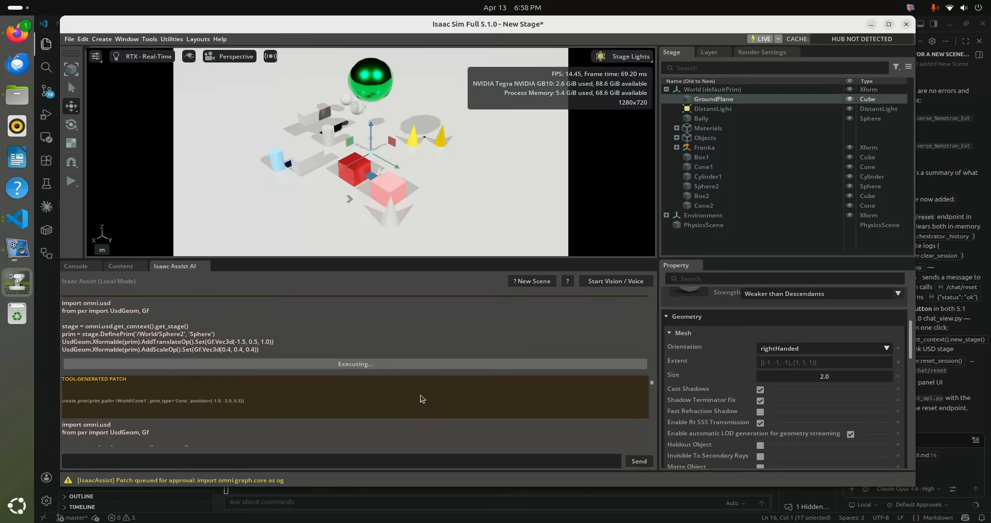
left_click(337, 369)
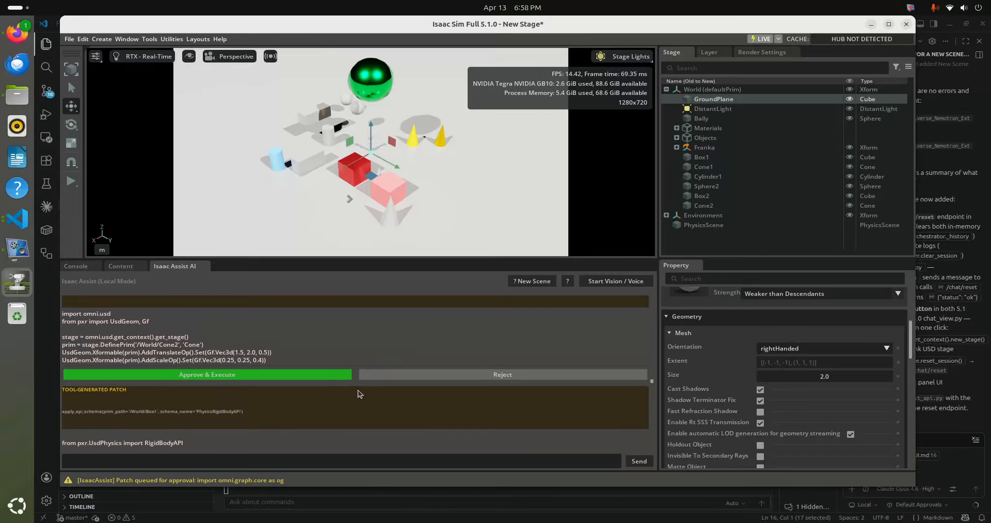
left_click(346, 377)
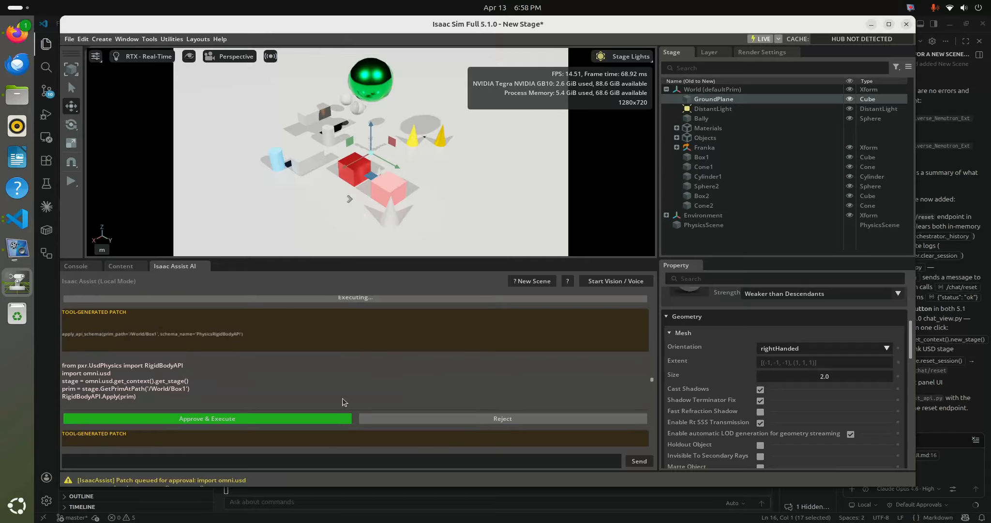
Step: Execute the PhysicsRigidBodyAPI and PhysicsCollisionAPI patches queued for /World/Box1 and /World/Box2
left_click(346, 418)
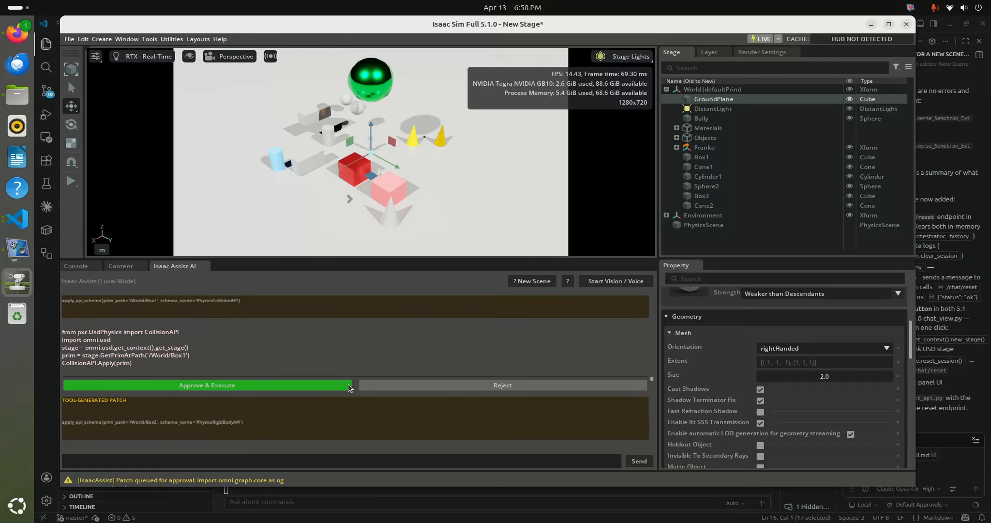
left_click(349, 387)
scroll(360, 390, "down", 3)
left_click(332, 355)
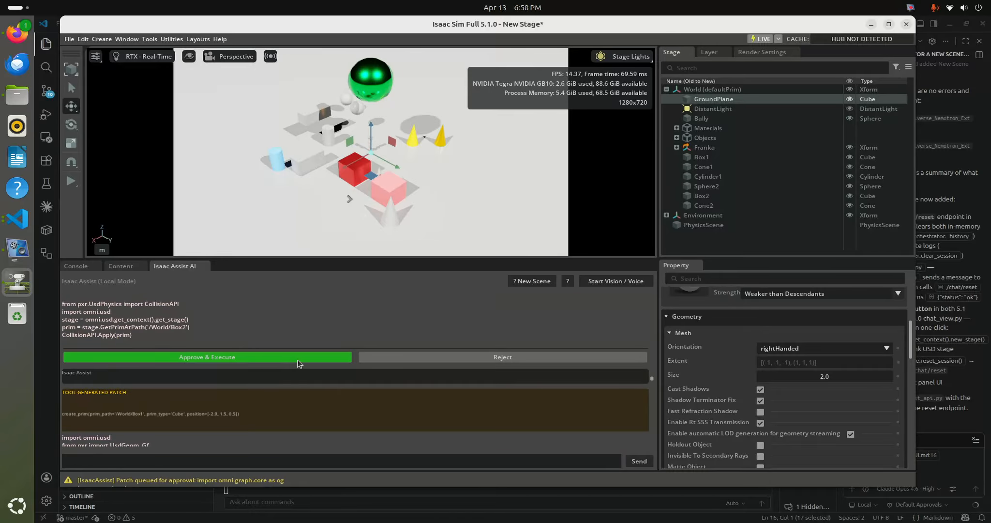
left_click(298, 361)
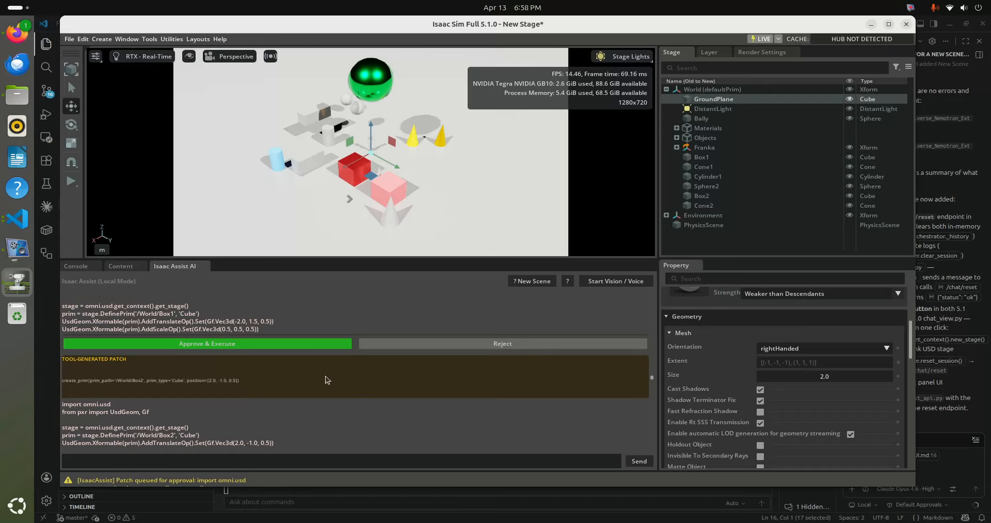
Step: Execute the patches that create Box1 at (-2.0, 1.5, 0.5), Box2 at (2.0, -1.0, 0.5), Cylinder1, Sphere2, Cone1 and Cone2
left_click(323, 343)
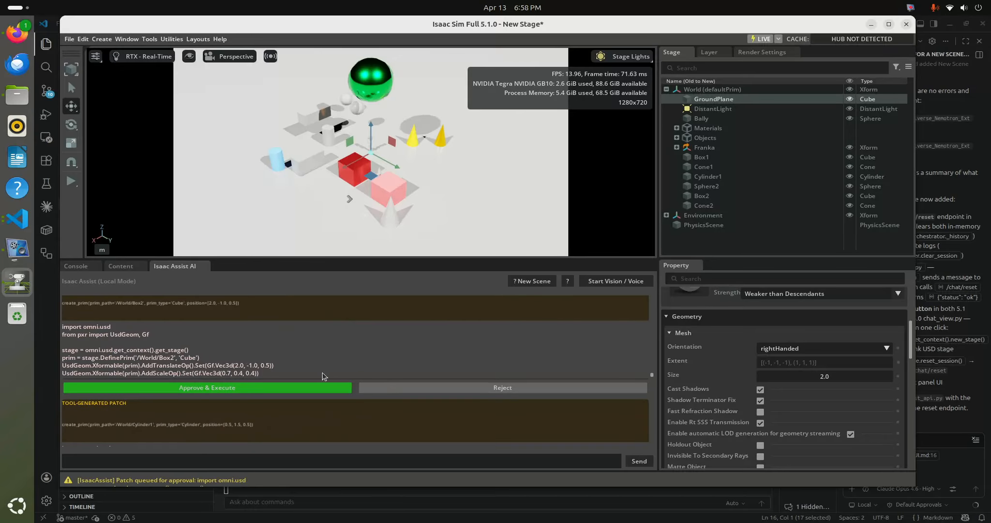
left_click(325, 388)
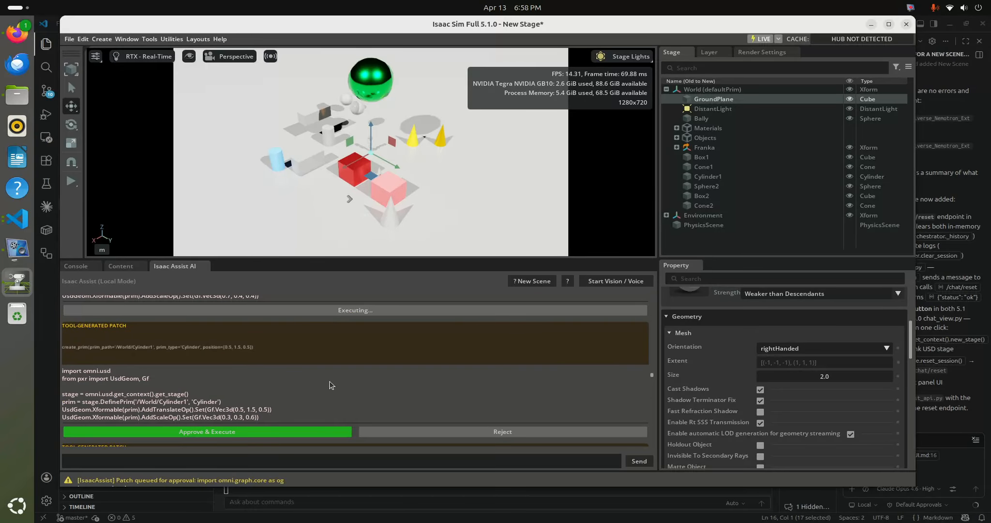
left_click(307, 430)
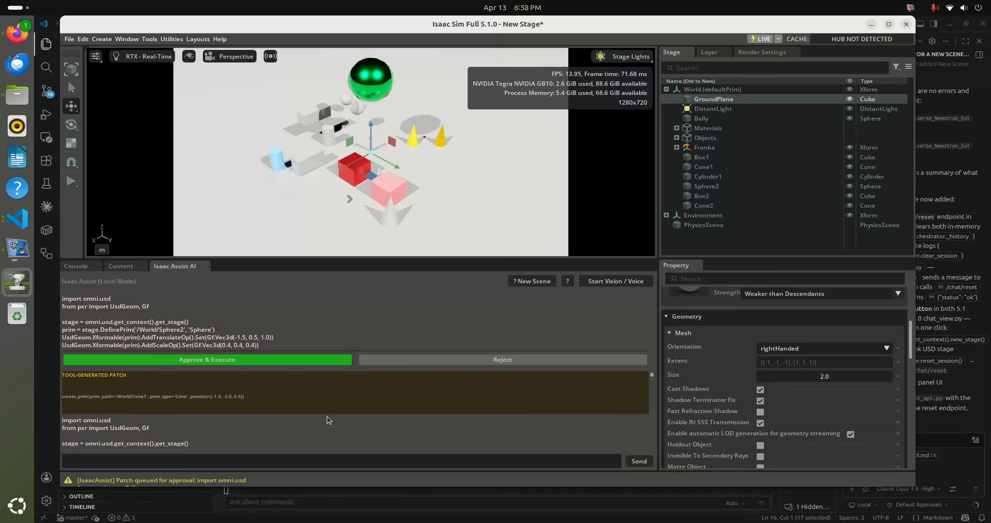
left_click(327, 364)
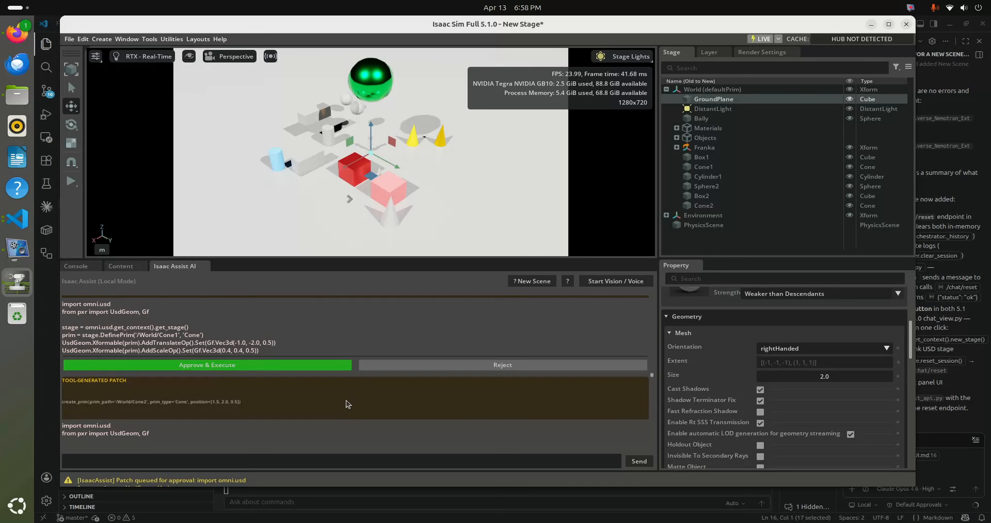
left_click(322, 366)
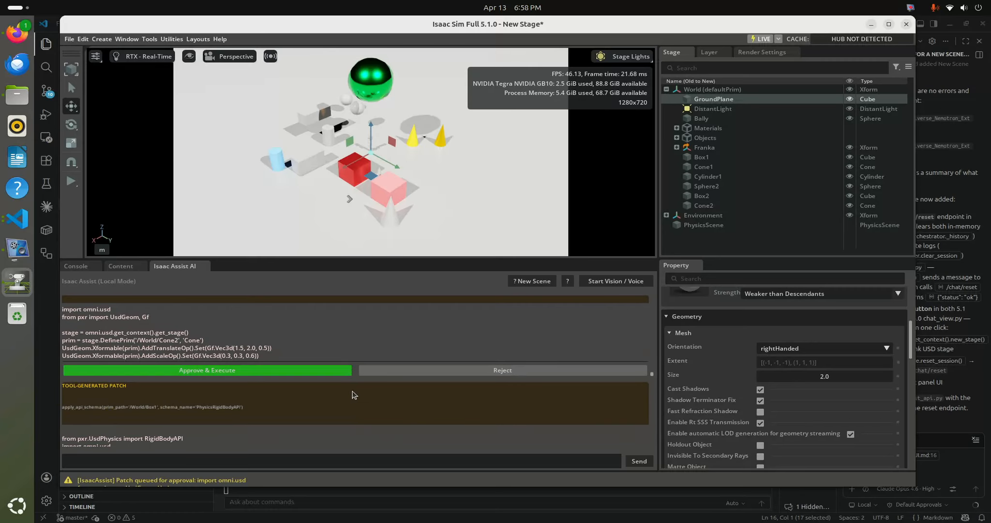
left_click(341, 371)
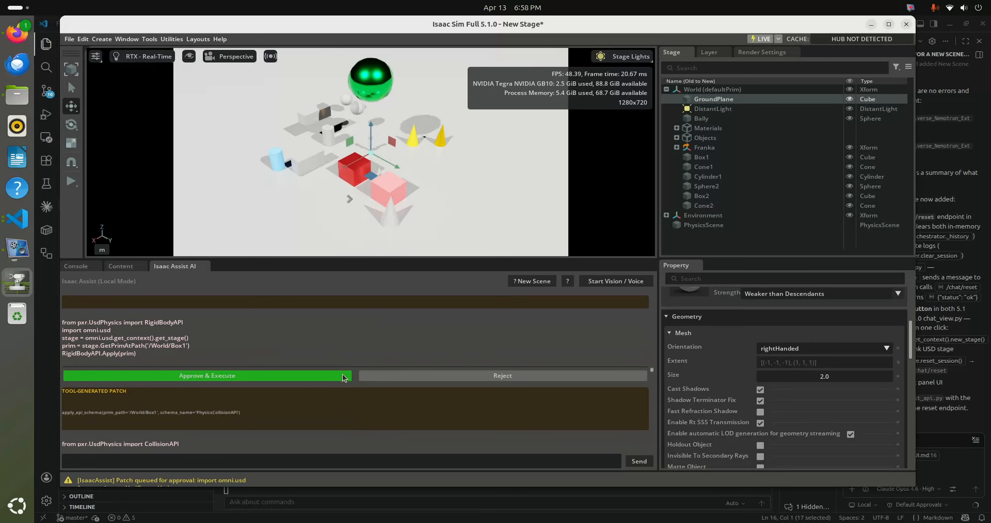
Step: Execute the next RigidBodyAPI and CollisionAPI patches for Box1 and Box2 that follow the Cone2 creation patch
left_click(341, 376)
left_click(332, 421)
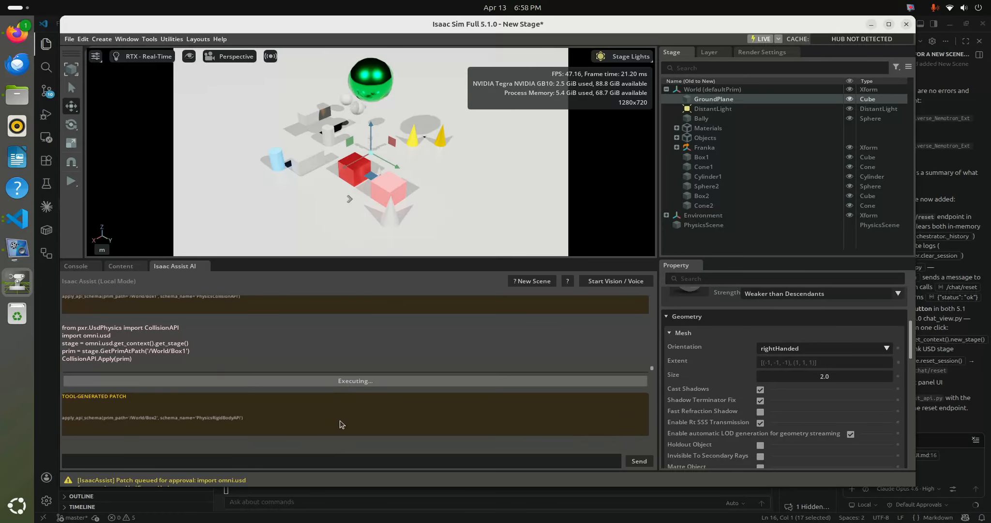
left_click(334, 390)
left_click(325, 430)
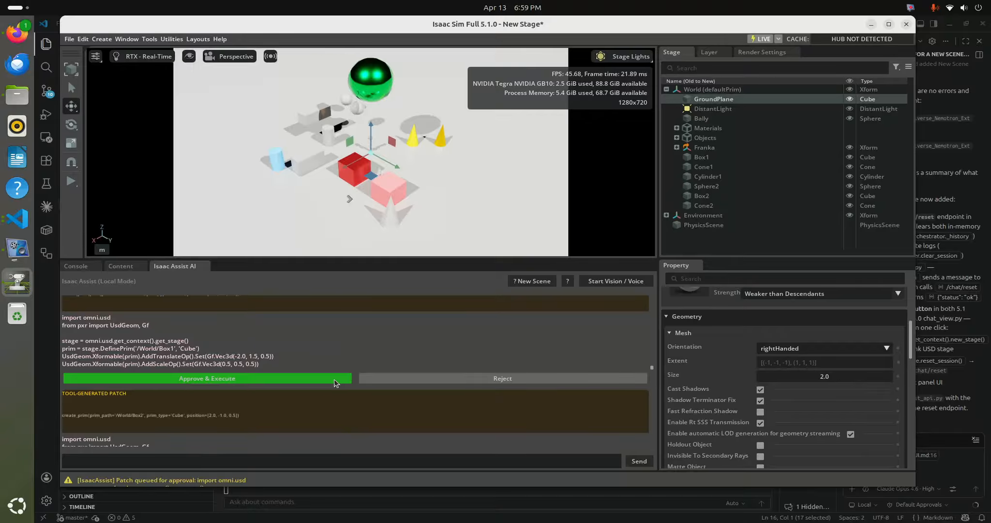
Step: Execute the repeated patch that creates Box1 at (-2.0, 1.5, 0.5), and start the simulation
left_click(338, 383)
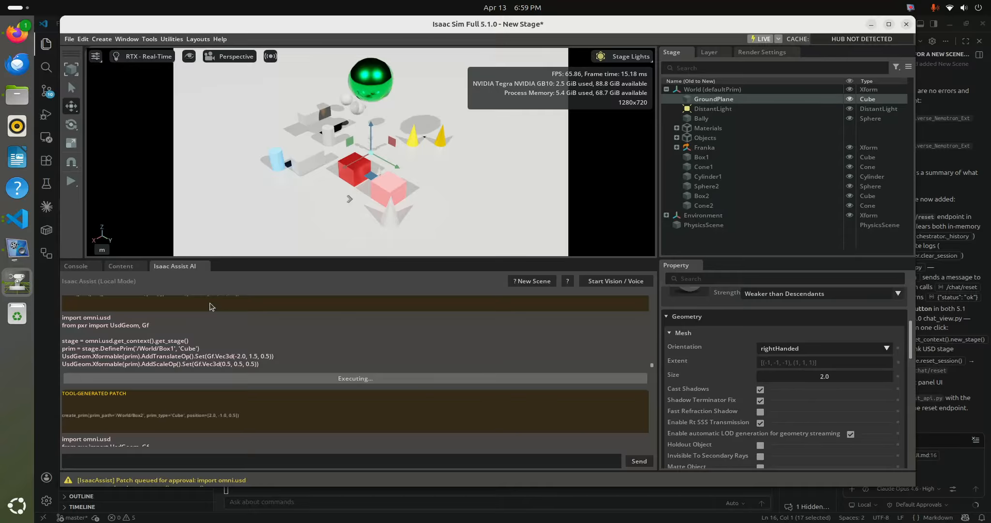
left_click(68, 182)
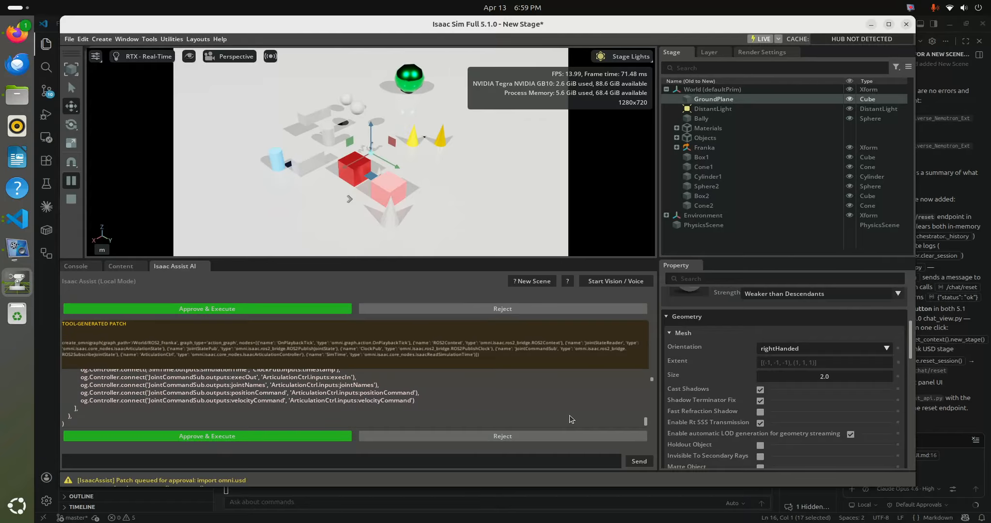
Step: Review the nodes of the /World/ROS2_Franka action graph patch and execute it
scroll(327, 406, "up", 10)
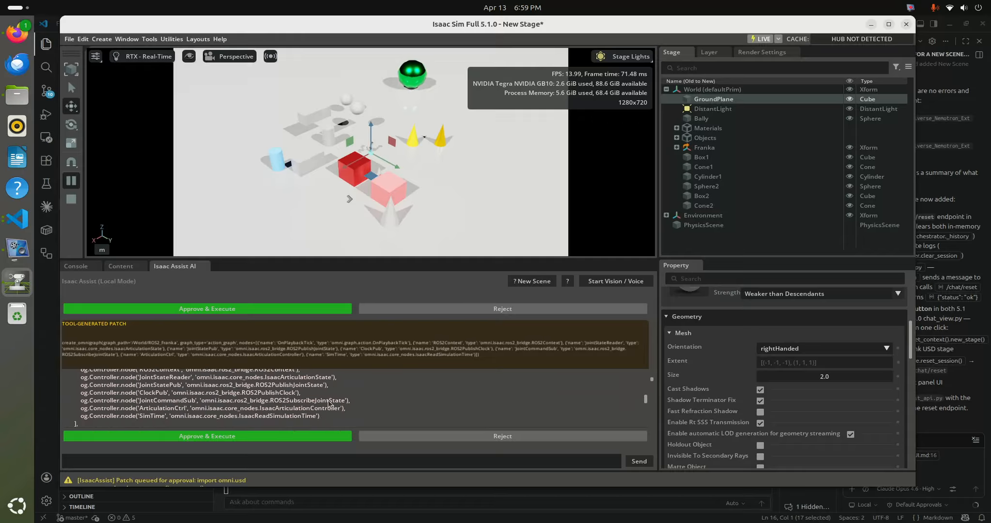
scroll(329, 404, "up", 1)
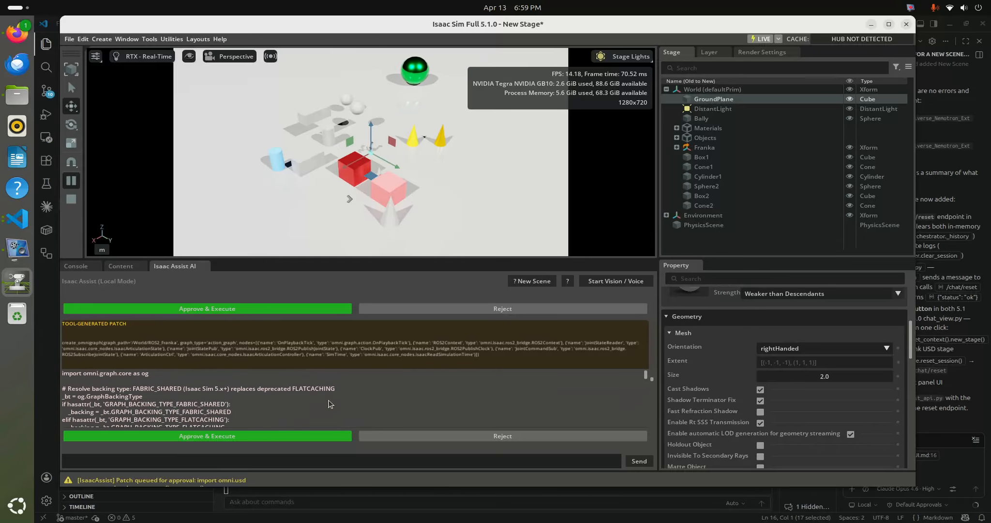
left_click(300, 435)
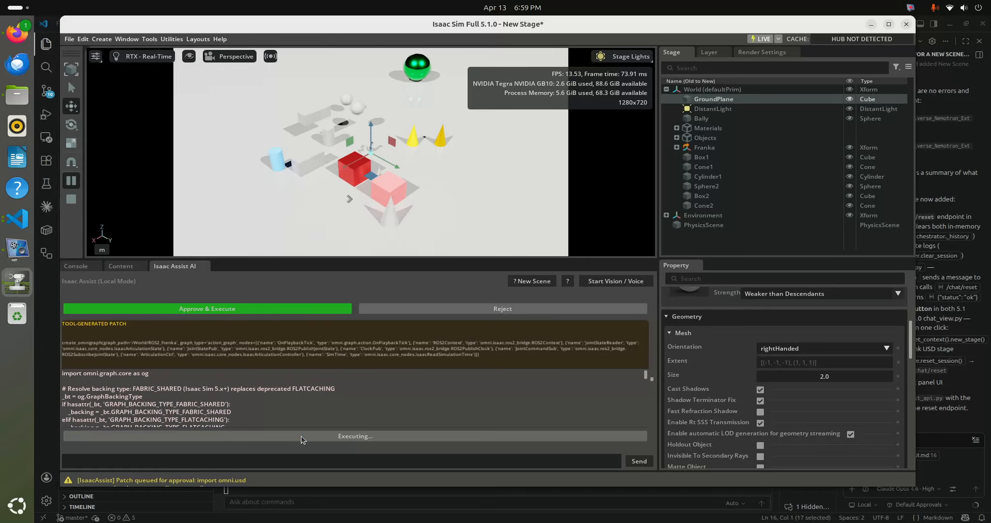
Step: Execute the patch that creates /World/ROS2FrankaGraph and read the assistant's summary of fixes, ROS2 topics and test commands
scroll(327, 414, "down", 10)
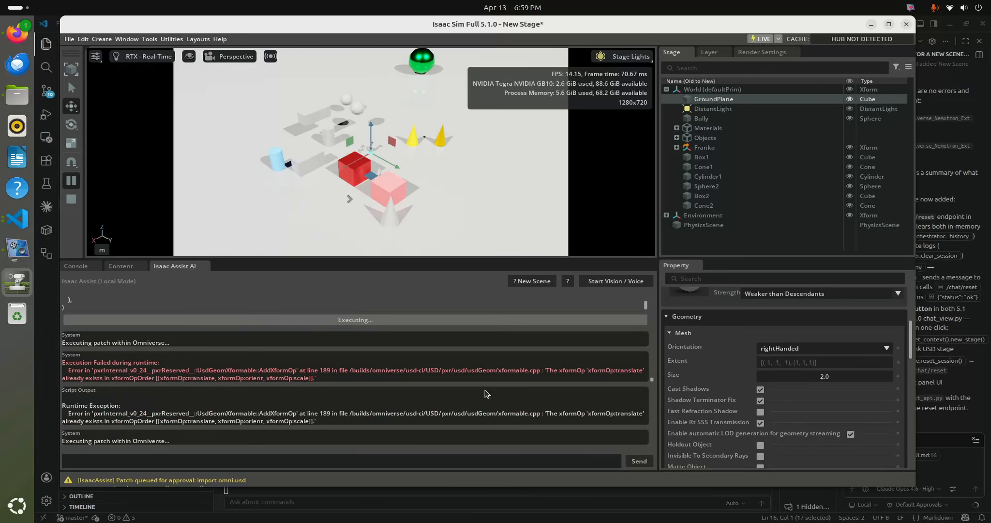
scroll(475, 402, "down", 3)
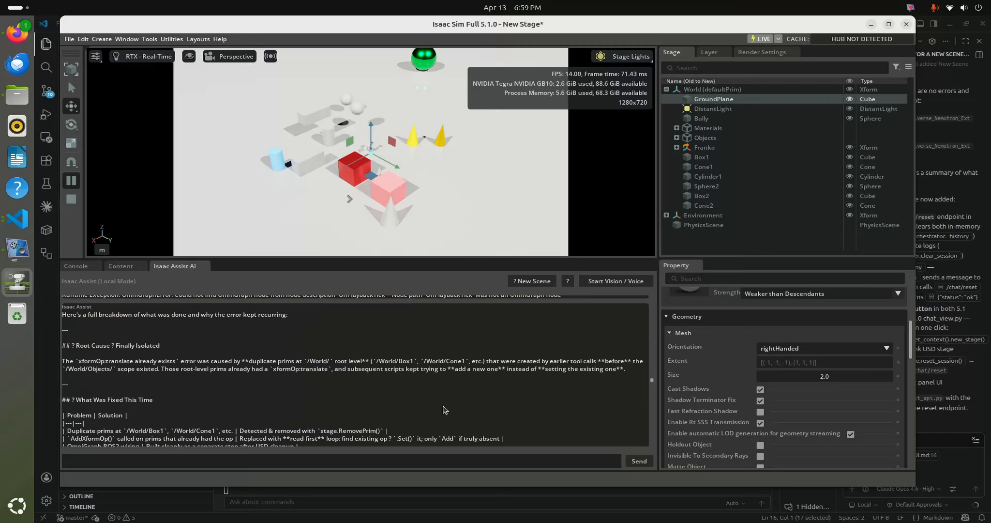
scroll(431, 406, "down", 5)
scroll(338, 398, "down", 5)
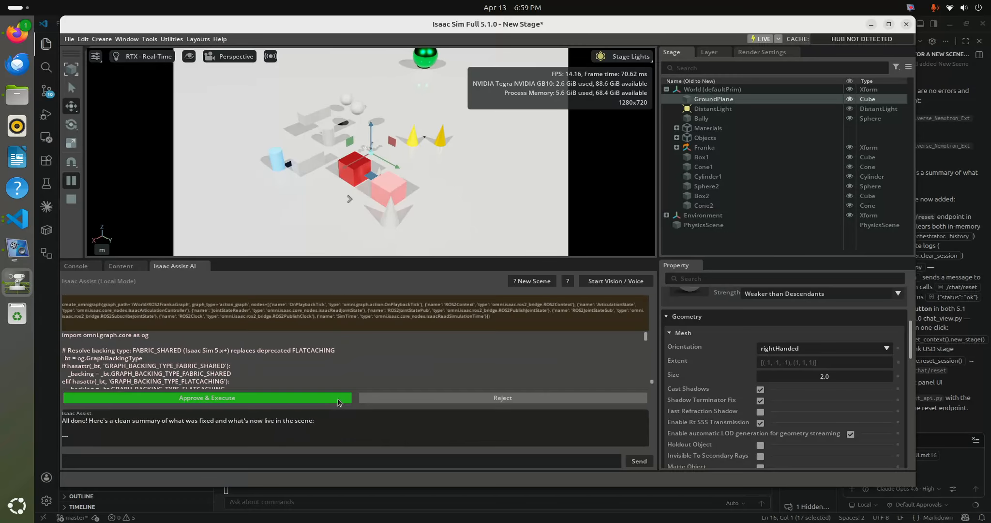
left_click(239, 397)
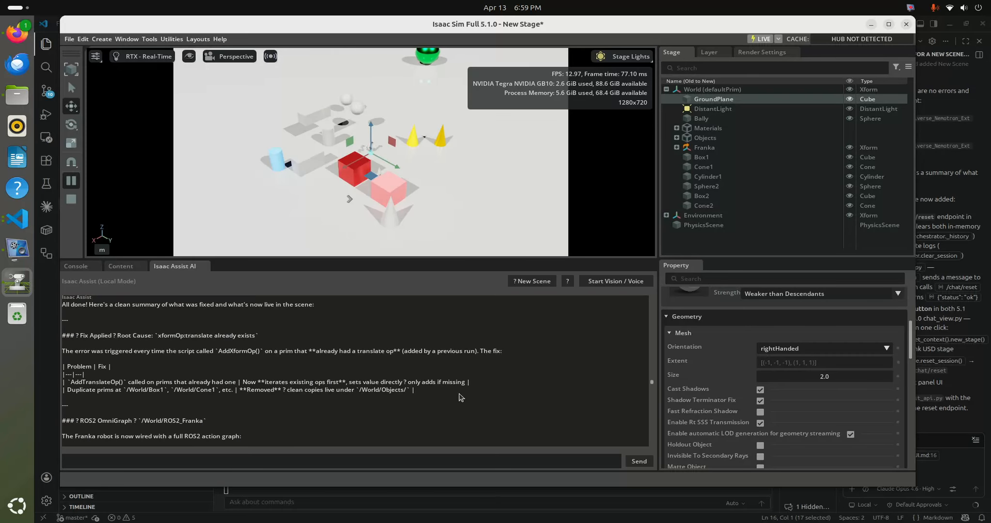
scroll(465, 397, "down", 6)
scroll(426, 404, "up", 2)
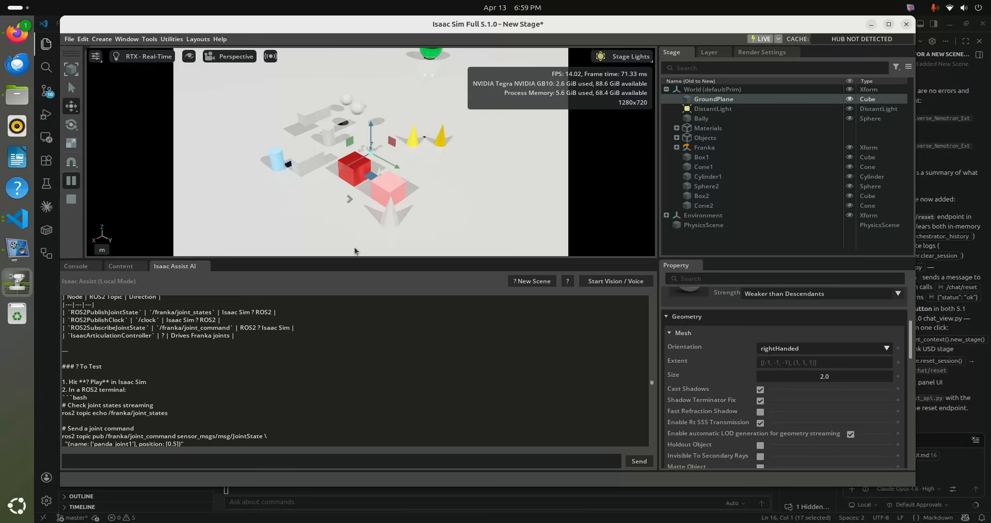
Step: Select Franka in the stage, and execute the patches that remove the duplicate root-level prims and create the /World/ROS2_Franka graph
left_click(710, 150)
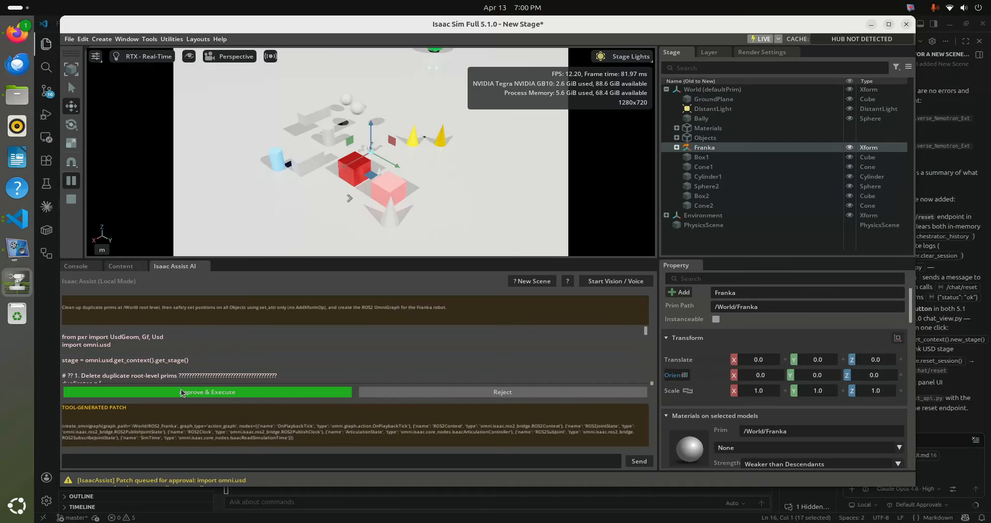
left_click(173, 392)
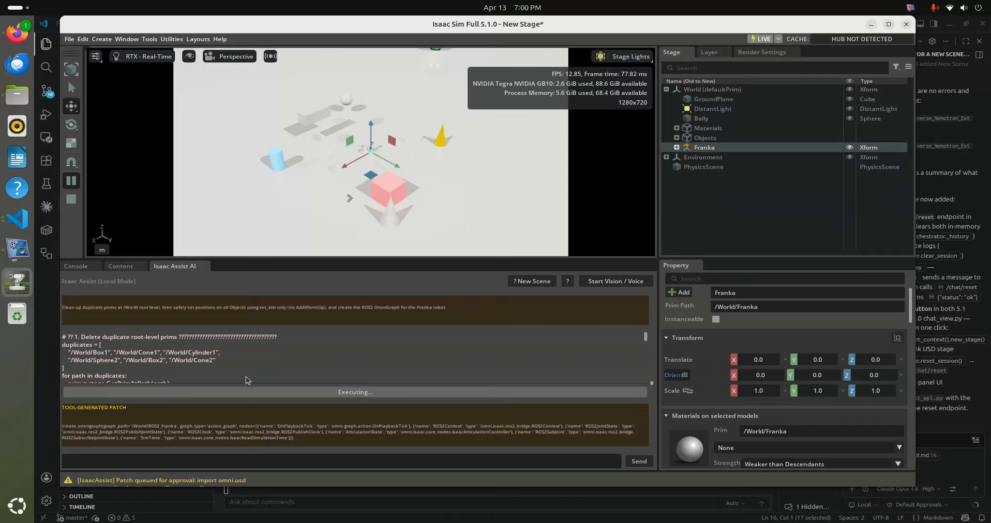
left_click(264, 401)
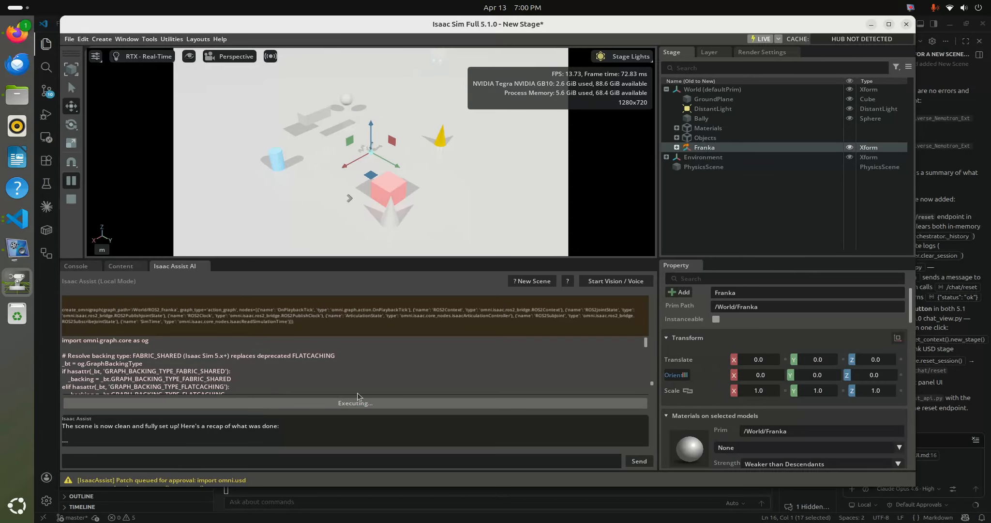
Step: Review the assistant's recap of the Franka ROS2 topics and its instructions for reading and commanding joints
scroll(357, 390, "down", 5)
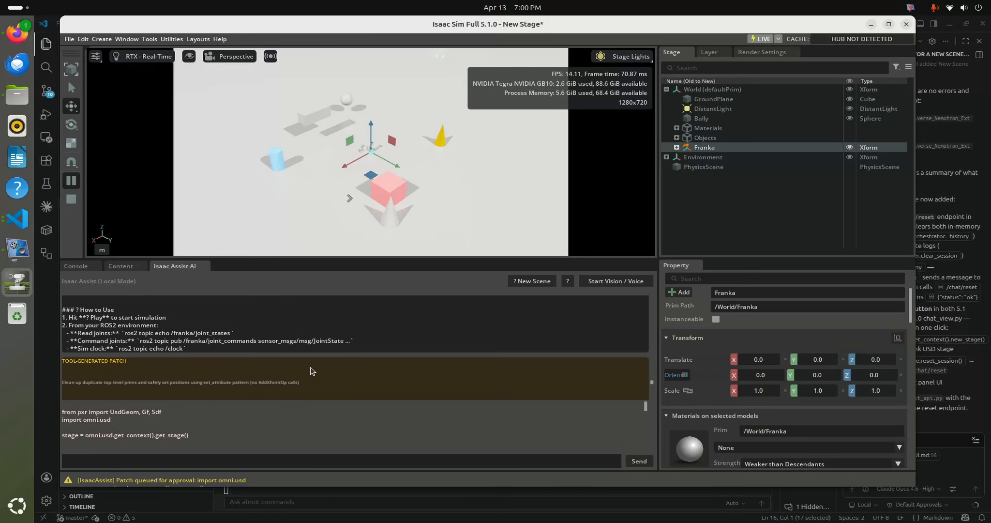
scroll(311, 390, "up", 2)
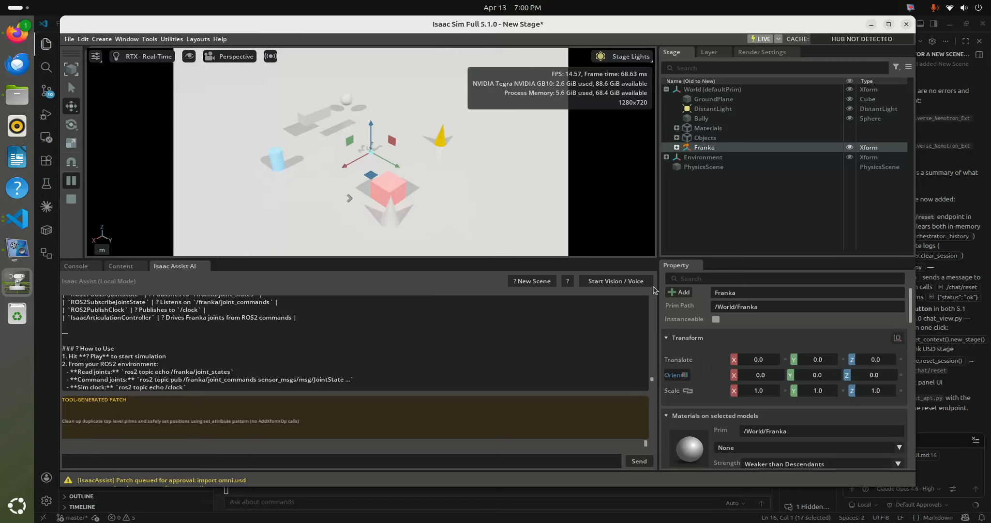
left_click(677, 147)
left_click(32, 252)
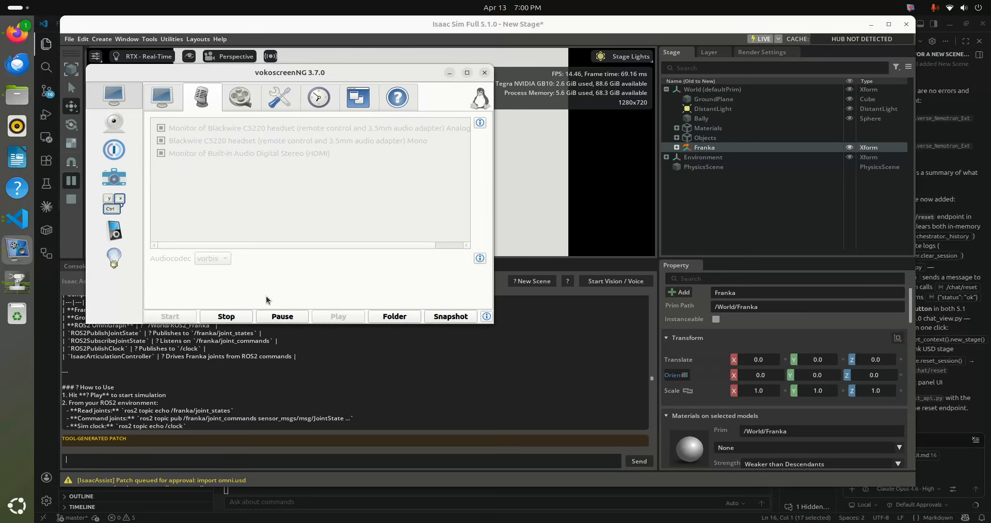